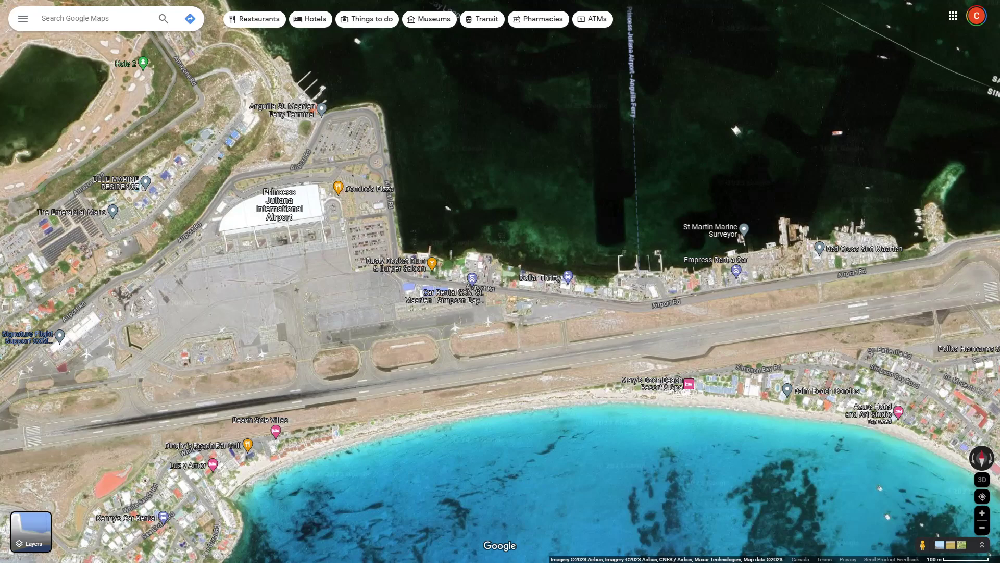
# Step: Switch to OSM2Airport and create a new airport with the ICAO code TNCM
pyautogui.hotkey('alt', 'Tab')
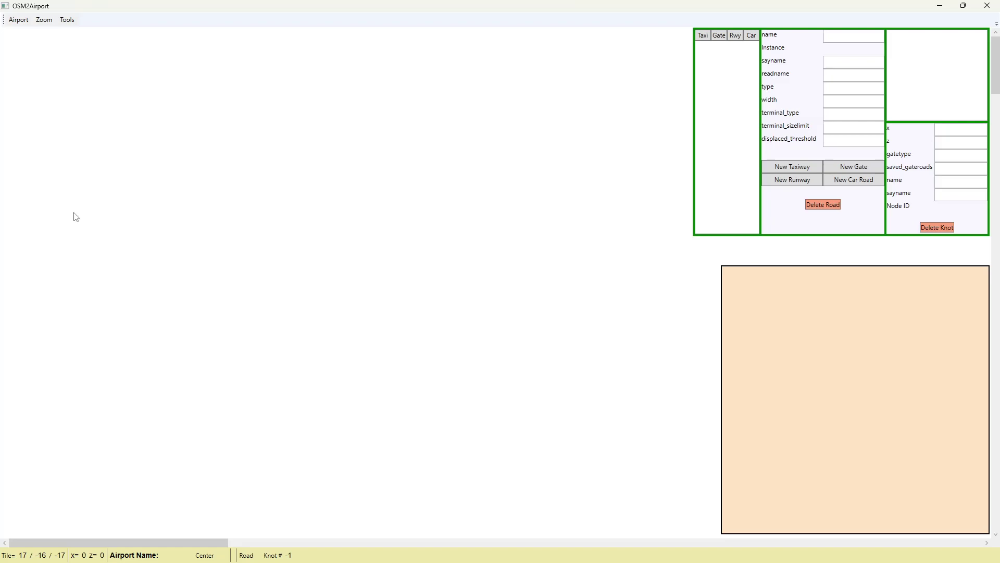
pyautogui.click(23, 20)
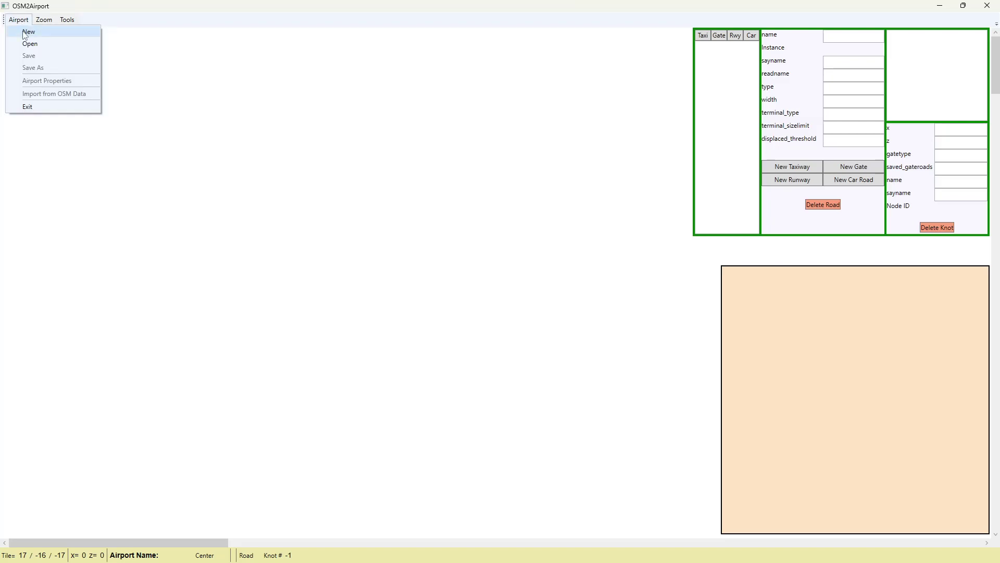
pyautogui.click(27, 32)
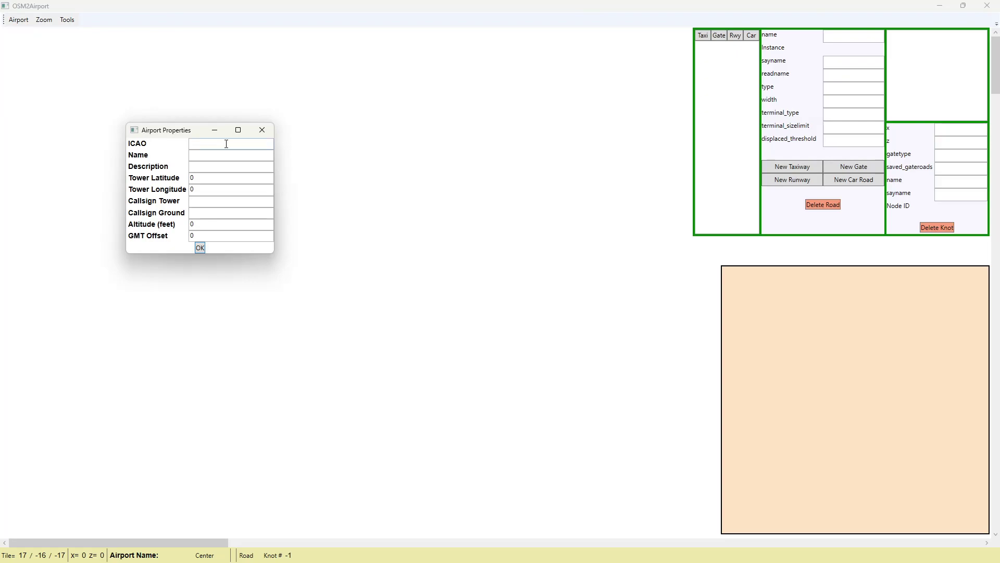
pyautogui.click(227, 144)
pyautogui.write('TNC')
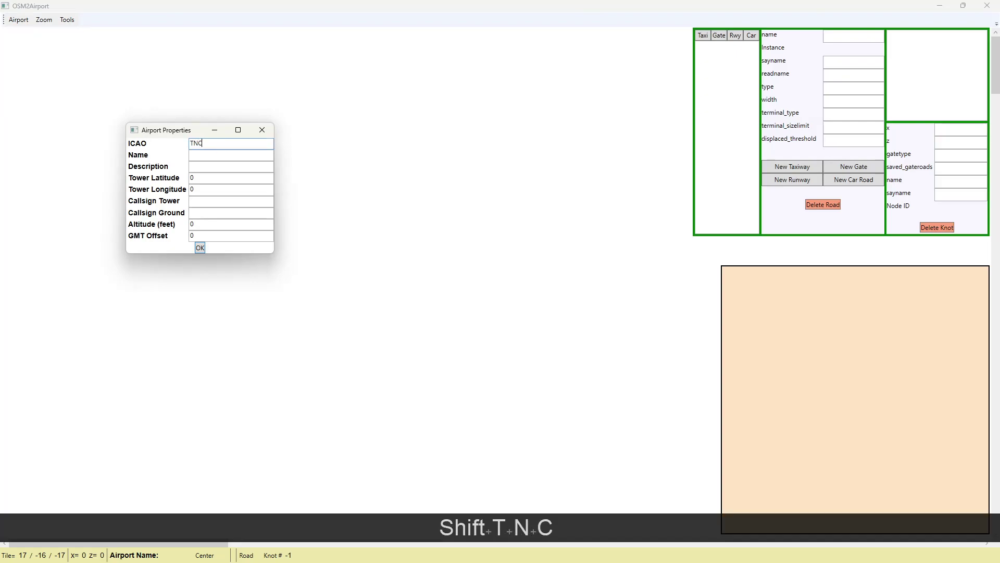
pyautogui.write('M')
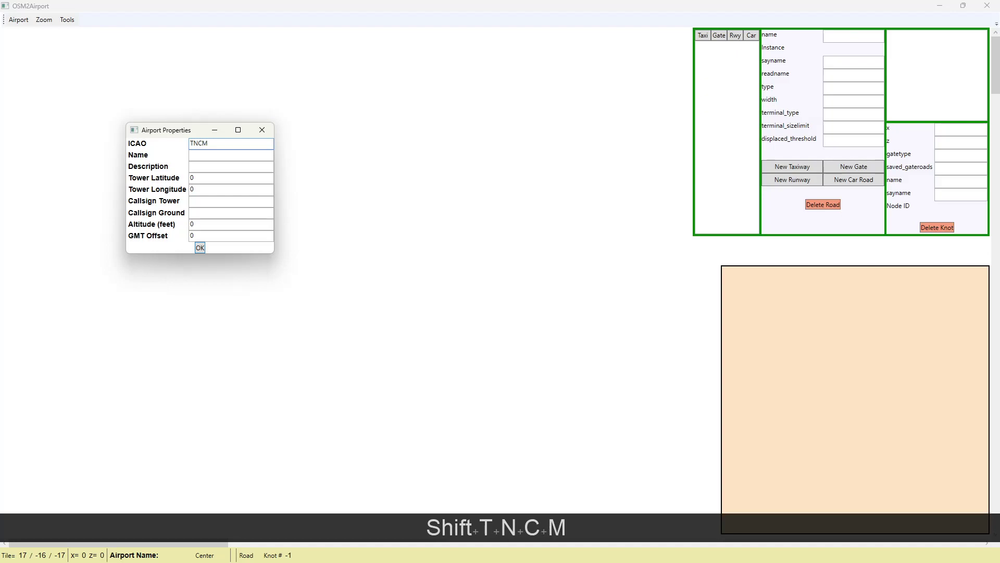
# Step: Clear the default tower latitude and tower longitude values in the airport properties
pyautogui.press('Tab')
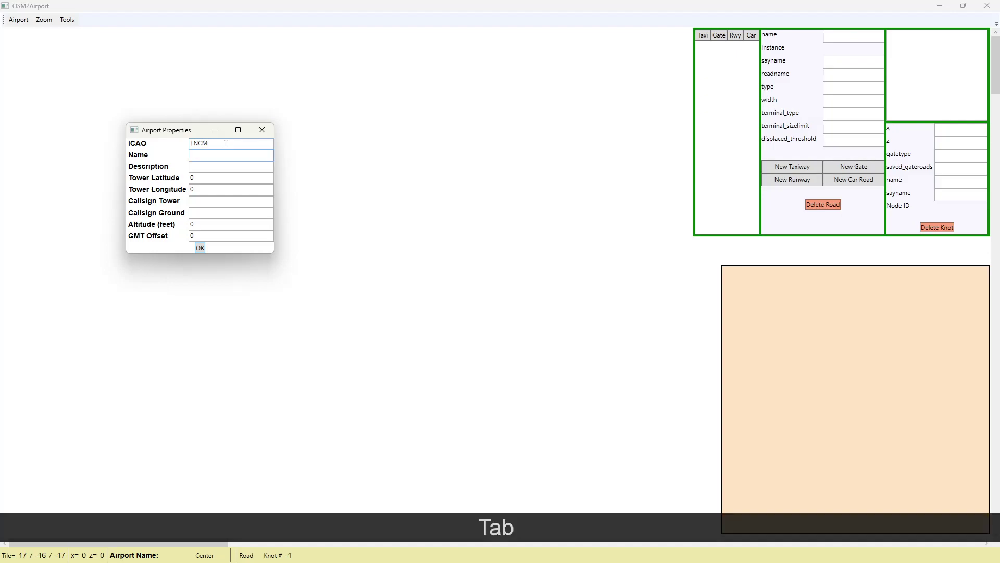
pyautogui.press('Tab')
pyautogui.press('Tab')
pyautogui.press('Delete')
pyautogui.press('Tab')
pyautogui.press('Delete')
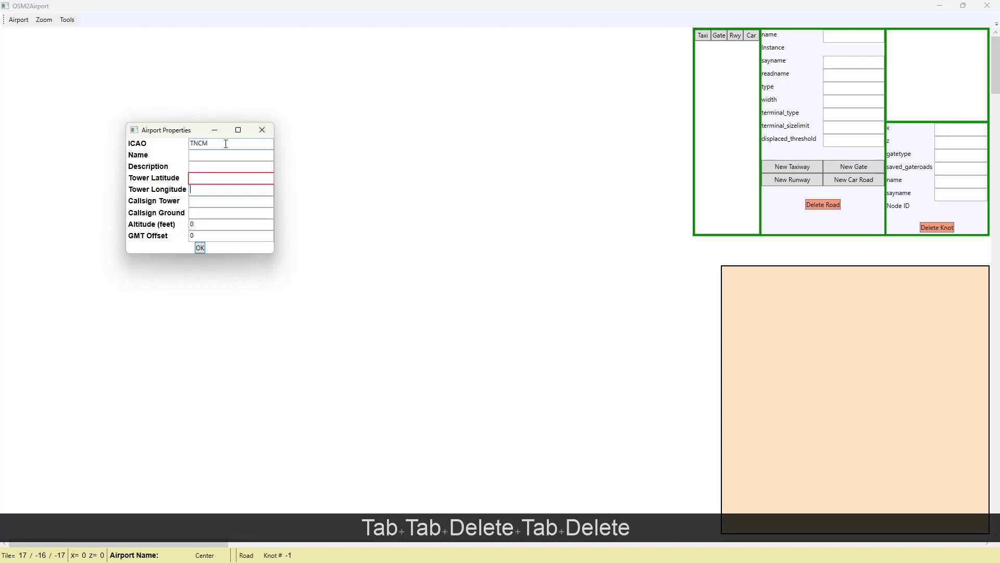
pyautogui.hotkey('shift', 'Tab')
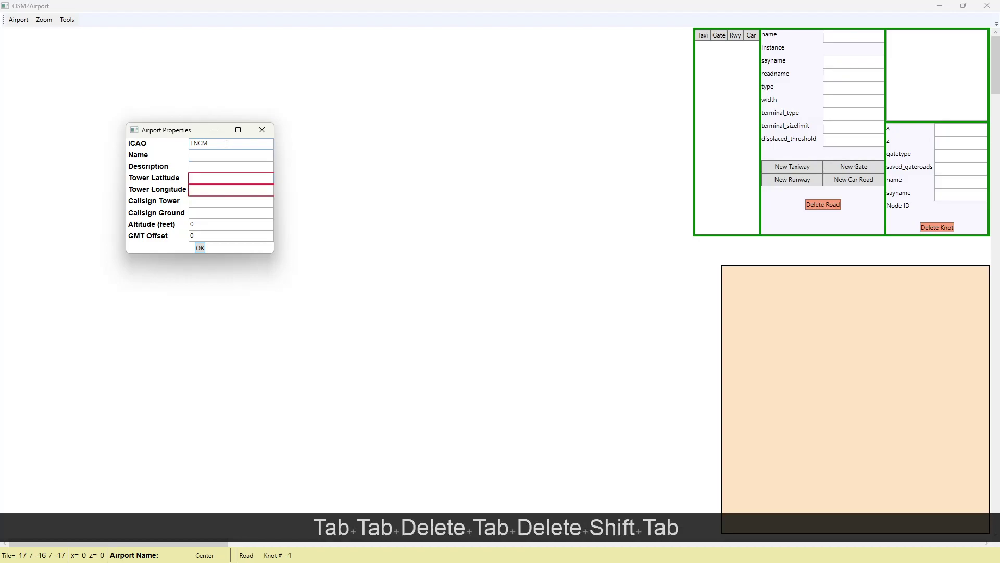
# Step: Switch to Google Maps and copy the coordinates of a point beside the middle of the runway, on its north side
pyautogui.hotkey('alt', 'Tab')
pyautogui.hotkey('alt', 'Tab')
pyautogui.hotkey('alt', 'Tab')
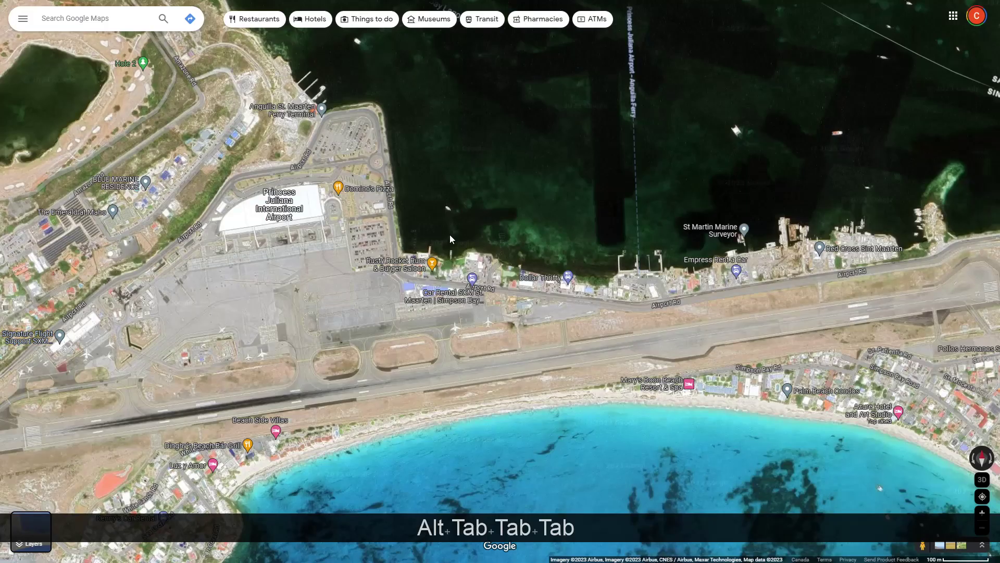
pyautogui.rightClick(531, 341)
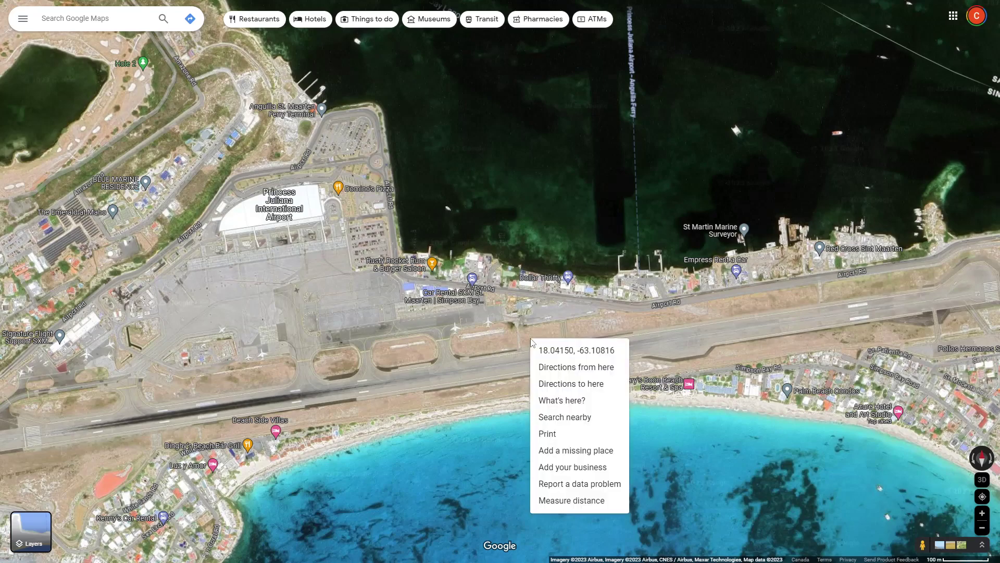
pyautogui.click(561, 352)
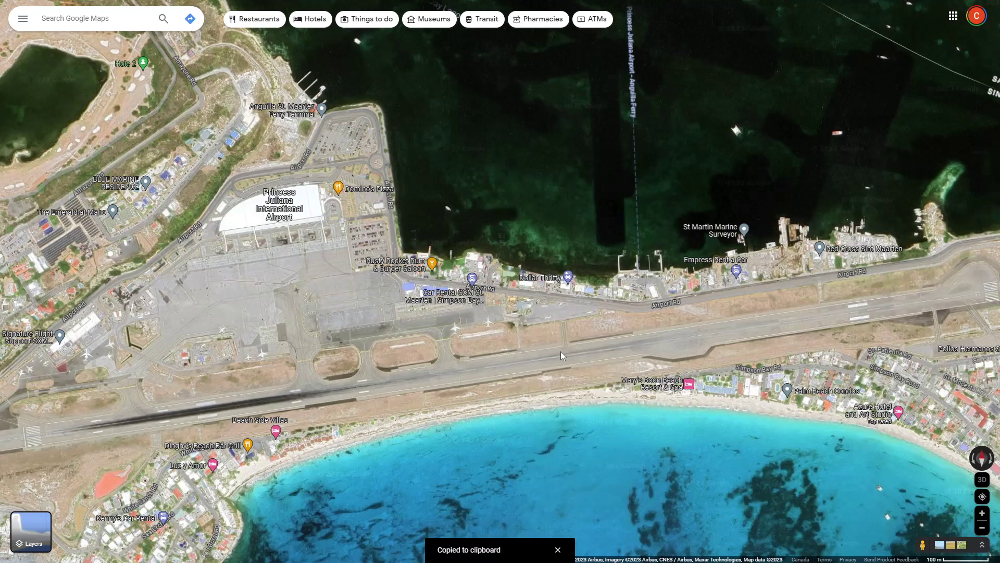
# Step: Return to the OSM2Airport airport properties, paste the coordinates as tower latitude and cut out the longitude part, keeping only 18.04150492670654
pyautogui.hotkey('alt', 'Tab')
pyautogui.hotkey('alt', 'Tab')
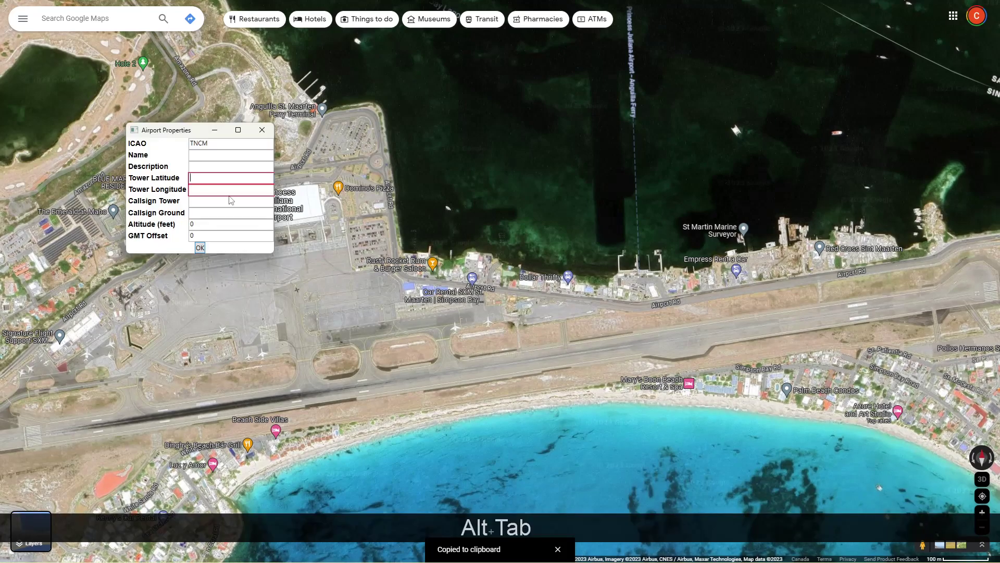
pyautogui.hotkey('ctrl', 'v')
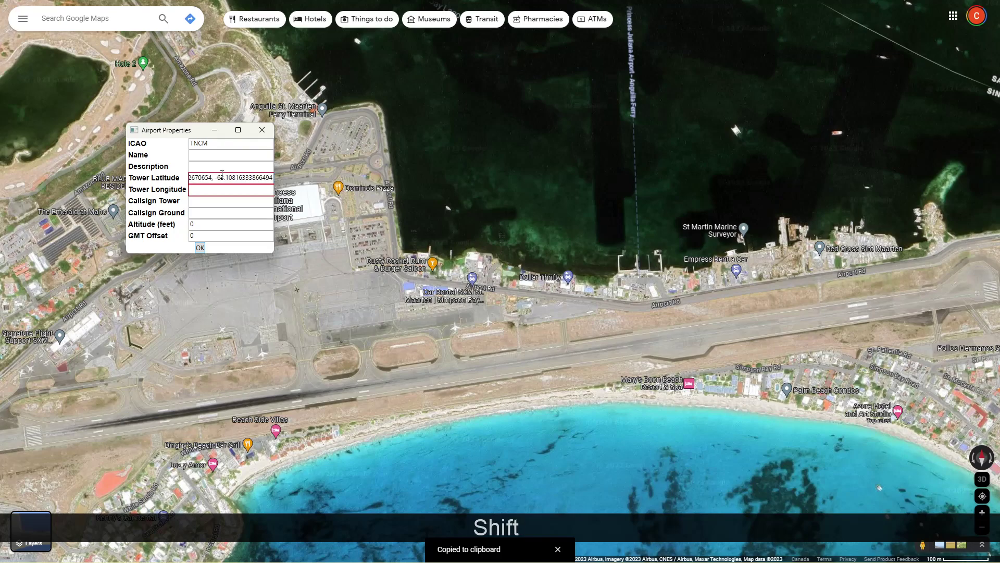
pyautogui.hotkey('ctrl', 'shift', 'Left')
pyautogui.hotkey('ctrl', 'shift', 'Left')
pyautogui.hotkey('ctrl', 'shift', 'Left')
pyautogui.hotkey('ctrl', 'shift', 'Left')
pyautogui.hotkey('ctrl', 'shift', 'Left')
pyautogui.hotkey('ctrl', 'shift', 'Left')
pyautogui.hotkey('ctrl', 'x')
pyautogui.press('BackSpace')
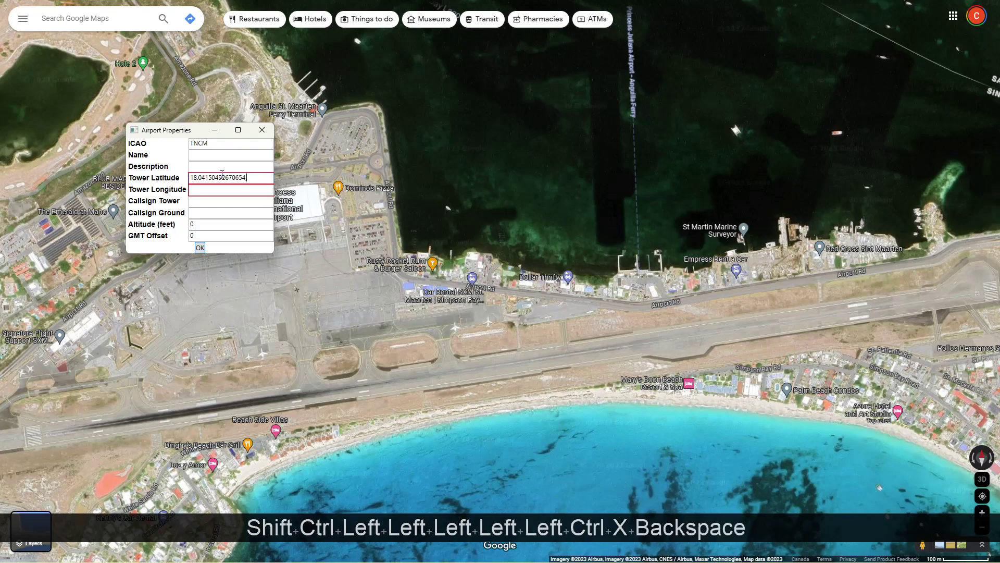
# Step: Set the tower longitude to the cut value -63.10816333866494 and accept the airport properties
pyautogui.press('Tab')
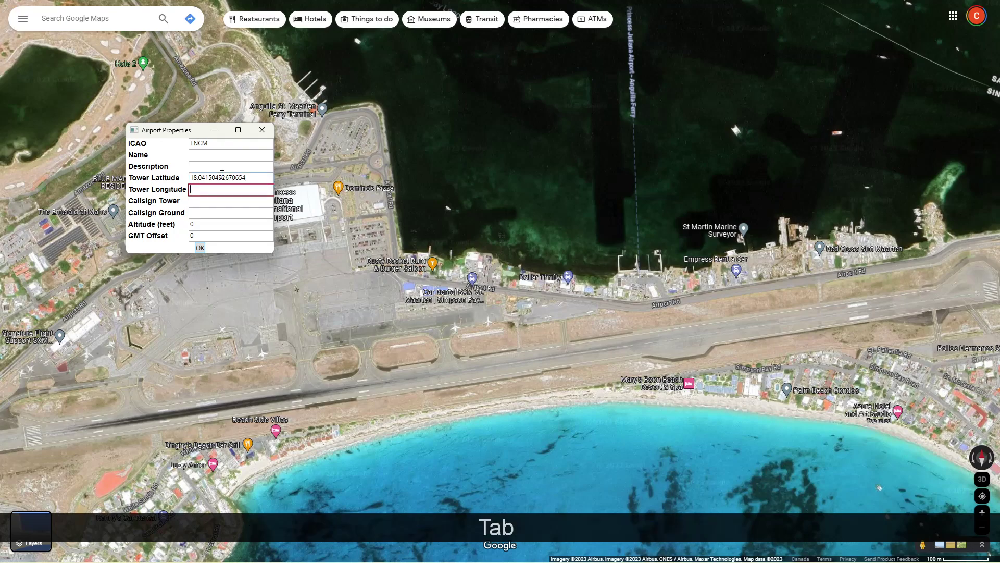
pyautogui.hotkey('ctrl', 'v')
pyautogui.press('Tab')
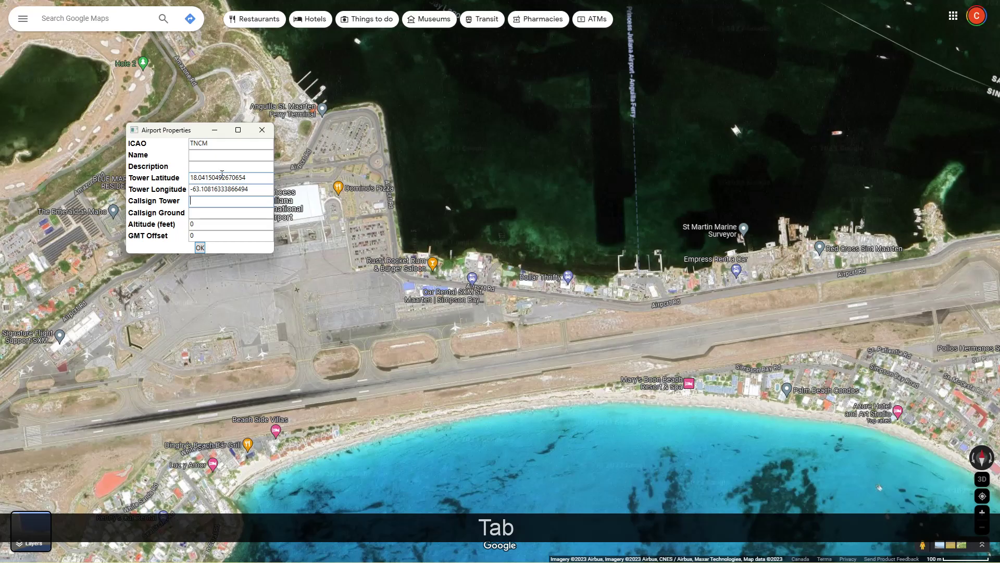
pyautogui.click(201, 248)
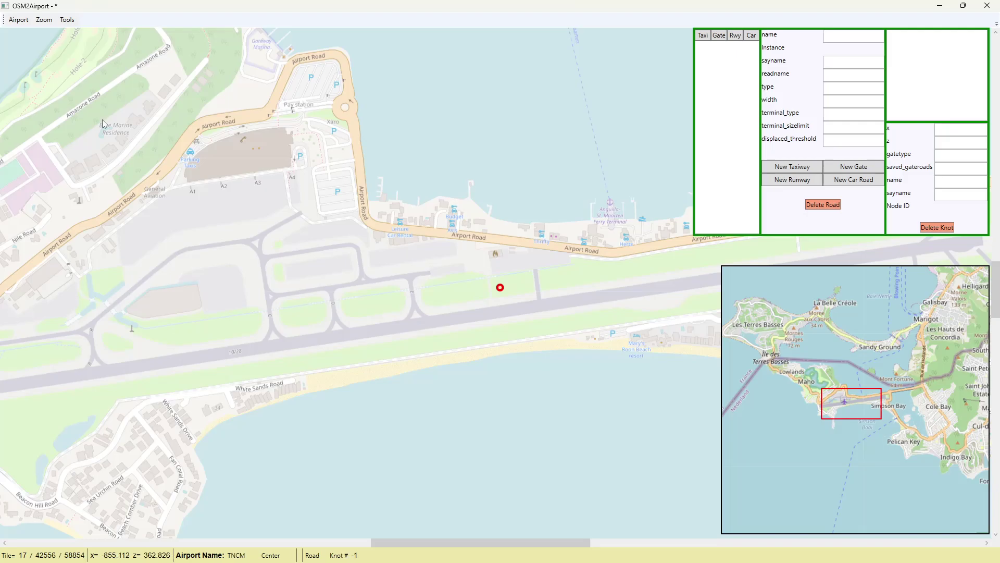
# Step: Save the airport as TNCM in the Airports folder on drive D
pyautogui.click(19, 19)
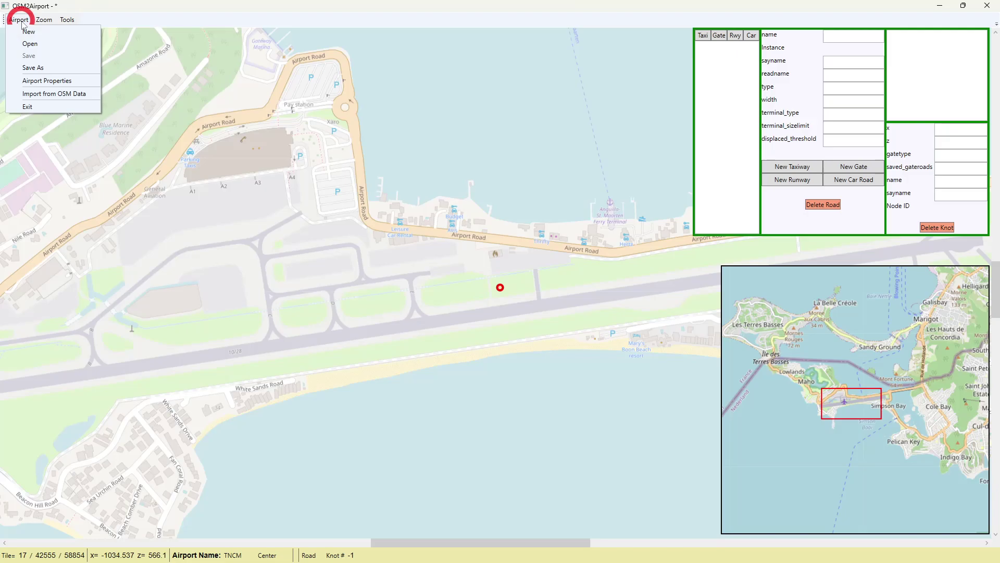
pyautogui.click(33, 68)
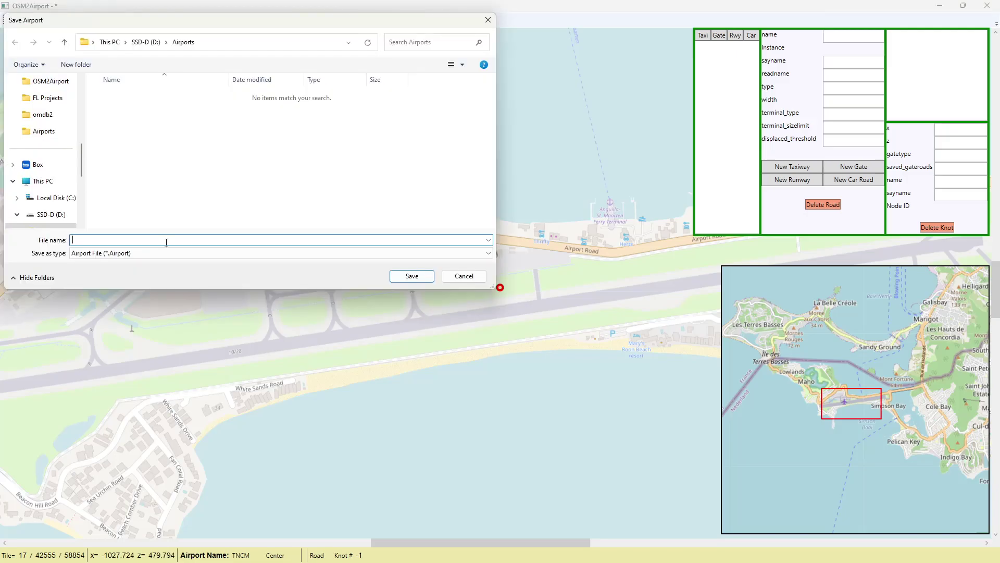
pyautogui.write('TNCM')
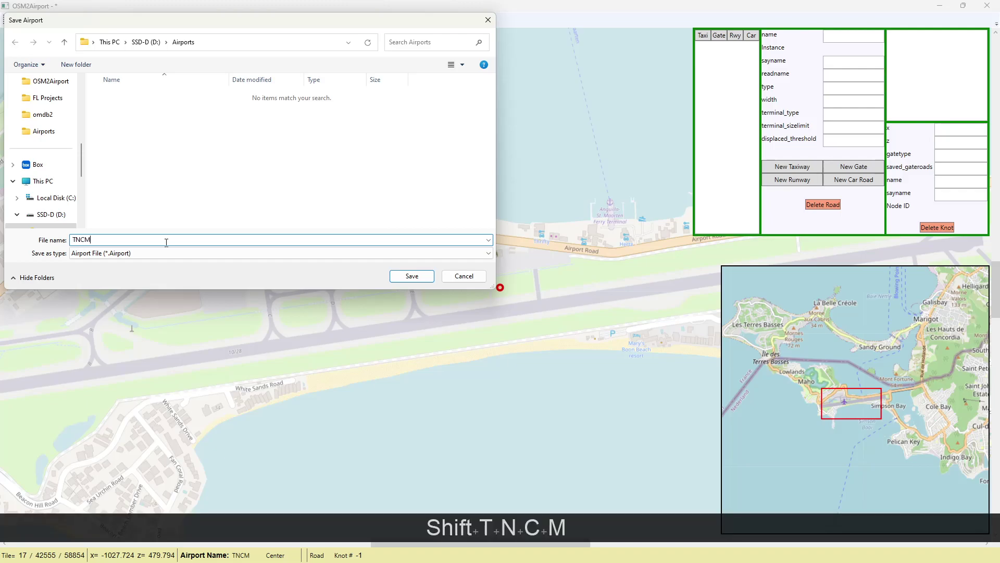
pyautogui.press('Return')
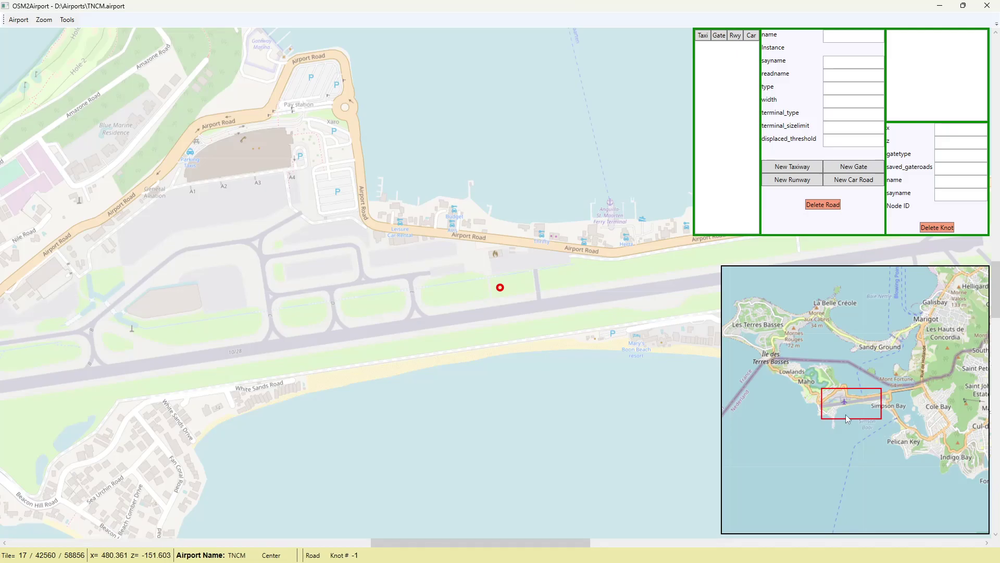
# Step: Examine different areas around the airport through the overview map, finishing back at the runway
pyautogui.click(880, 401)
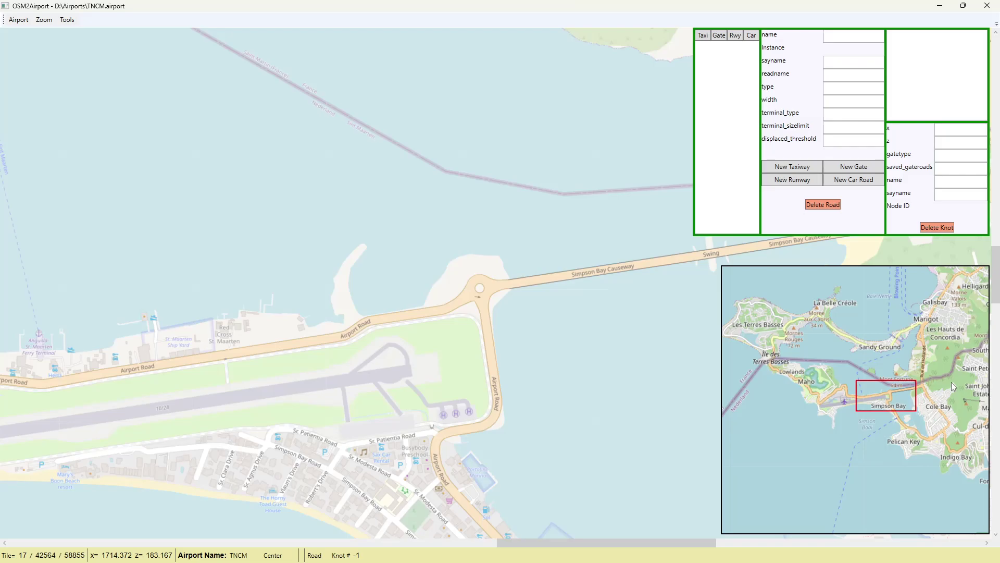
pyautogui.click(828, 392)
pyautogui.click(832, 425)
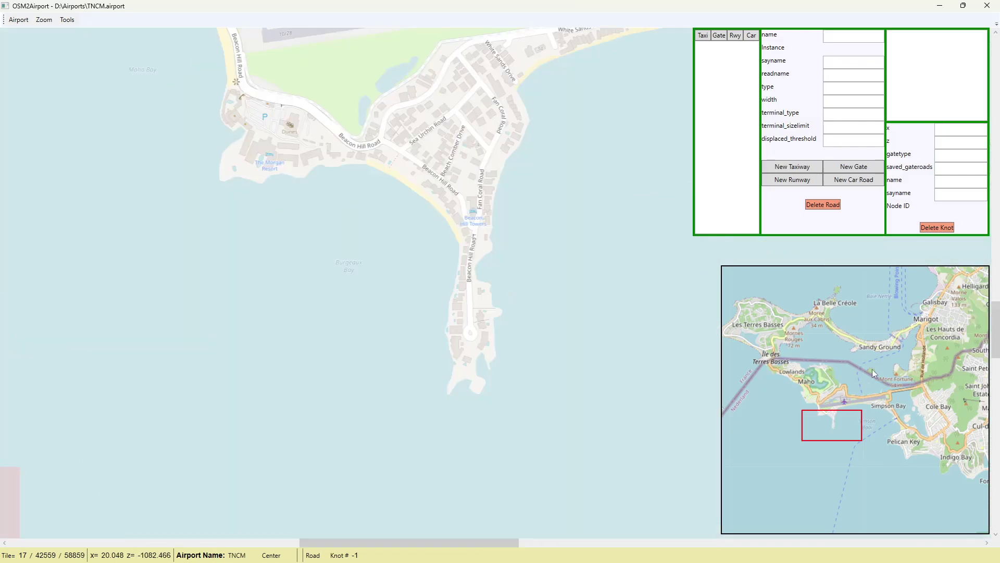
pyautogui.click(874, 318)
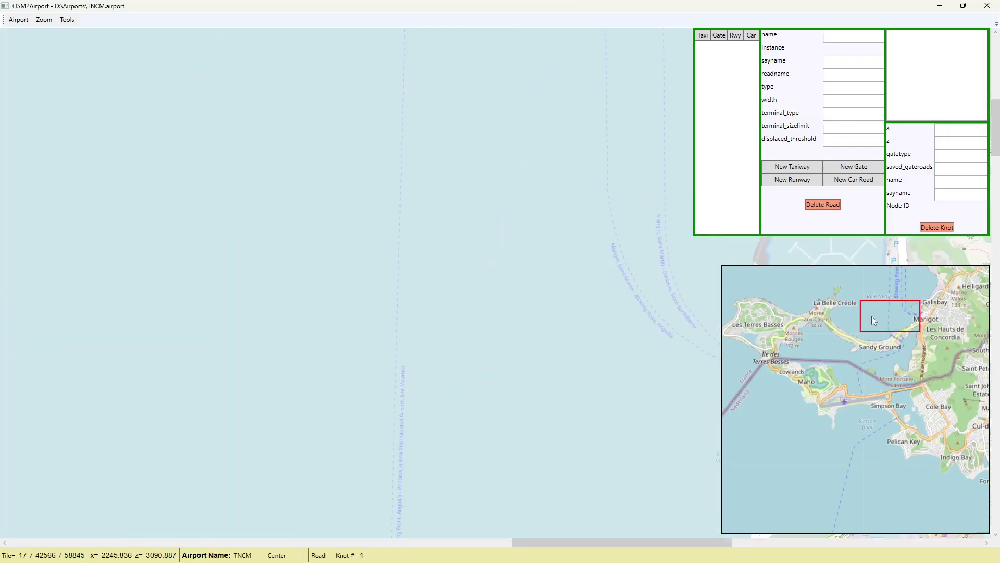
pyautogui.click(788, 299)
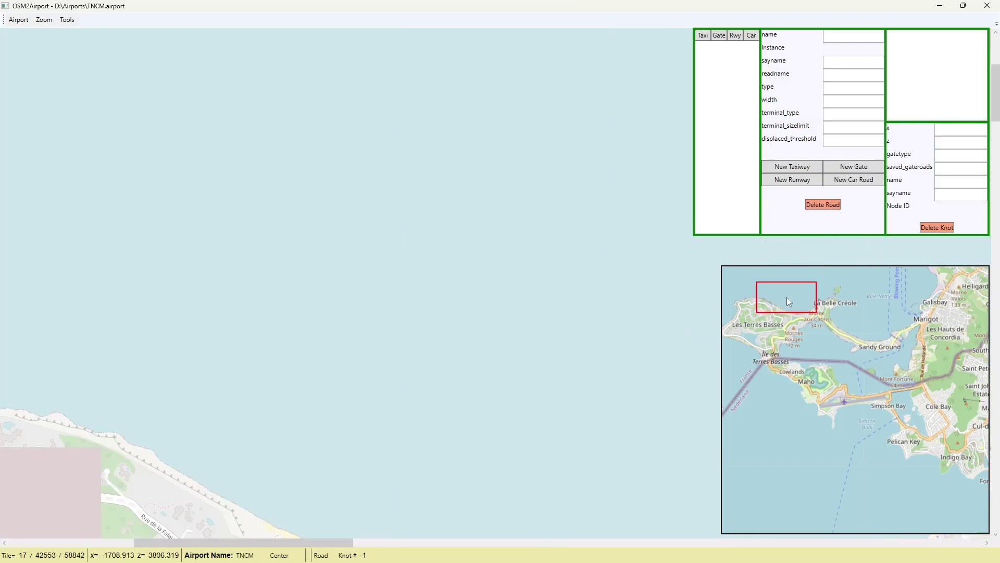
pyautogui.click(822, 438)
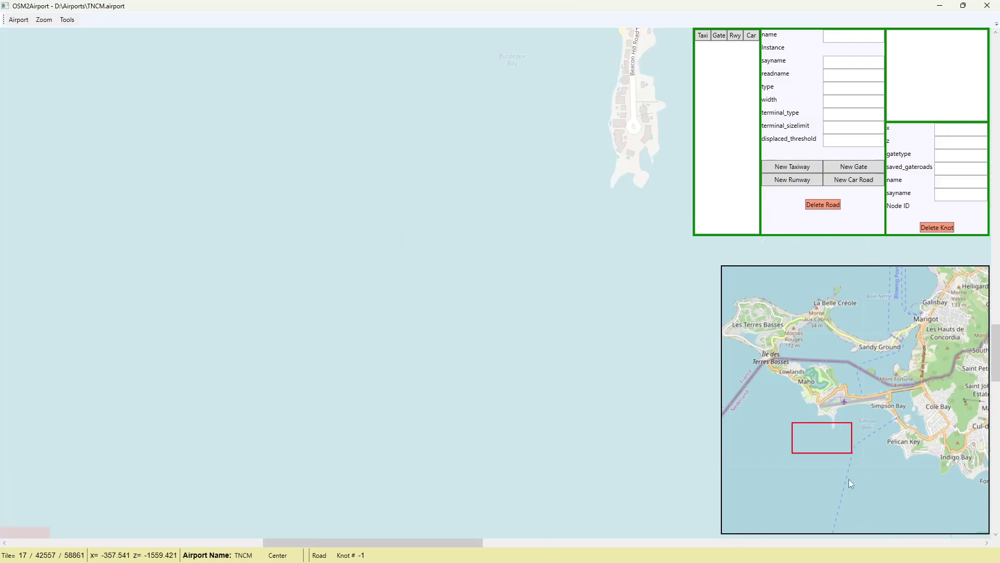
pyautogui.click(928, 479)
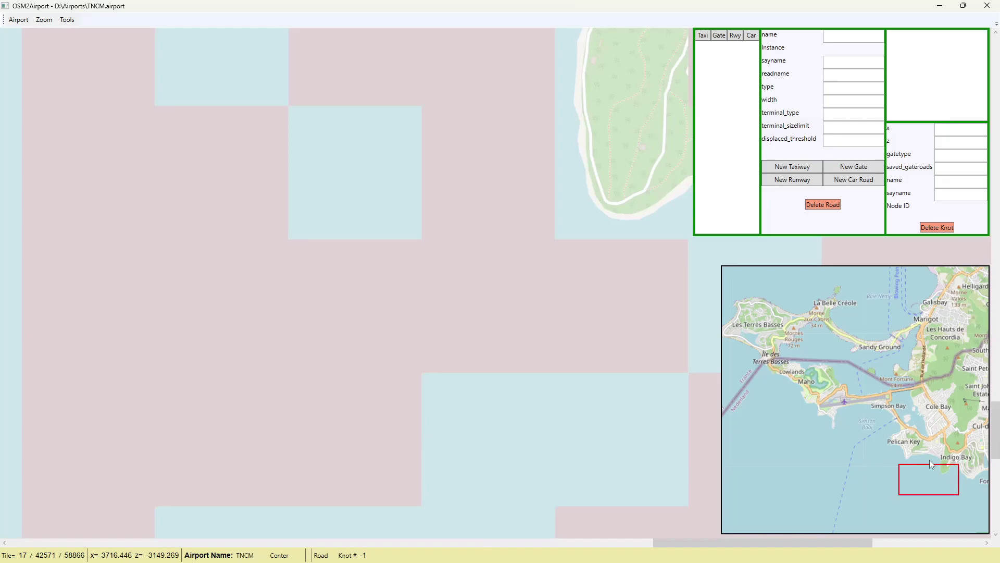
pyautogui.click(910, 417)
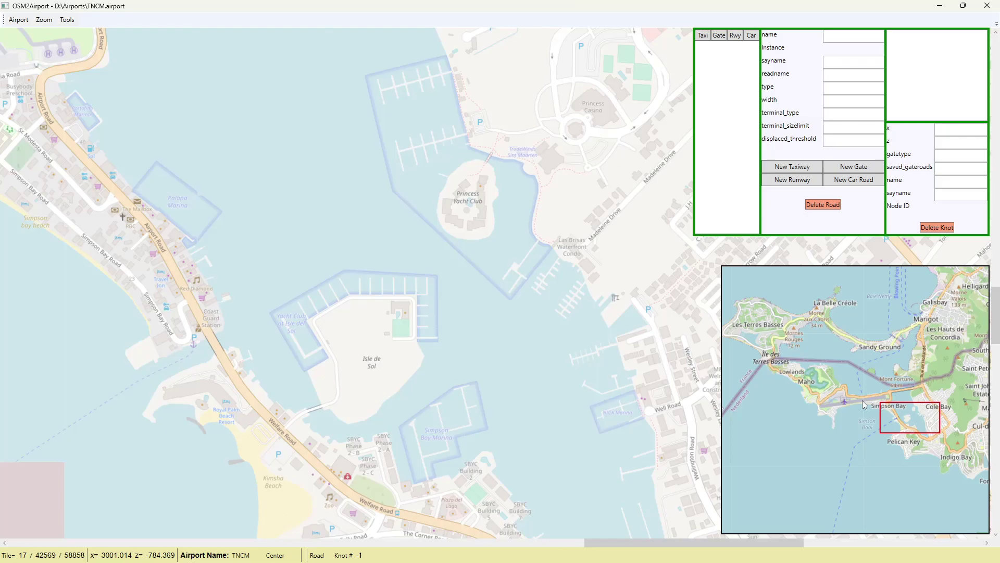
pyautogui.click(861, 401)
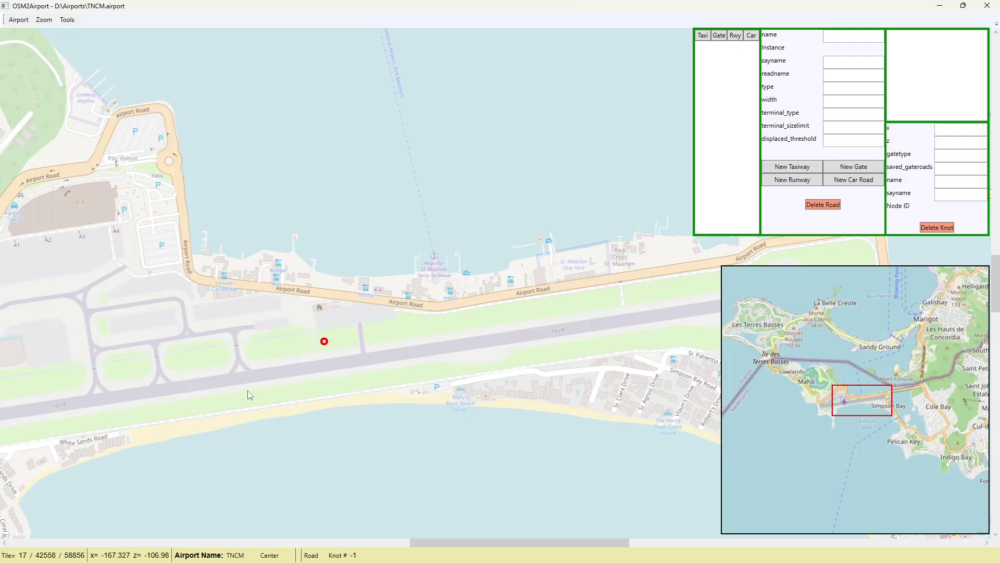
# Step: Examine the airport map at tile zoom levels from 15 up to 19, finishing near Airport Road north of the runway
pyautogui.hotkey('ctrl', '5')
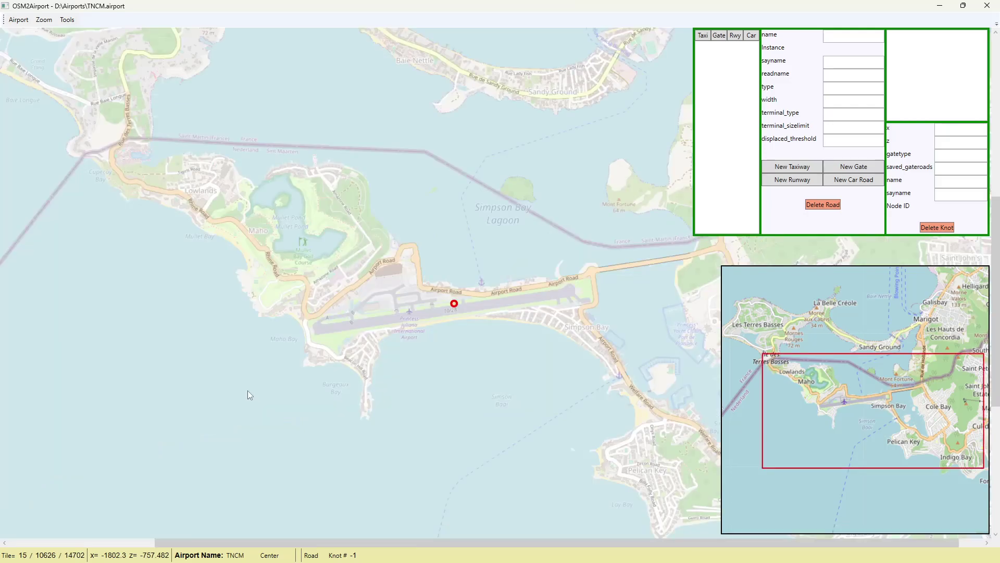
pyautogui.press('ctrl')
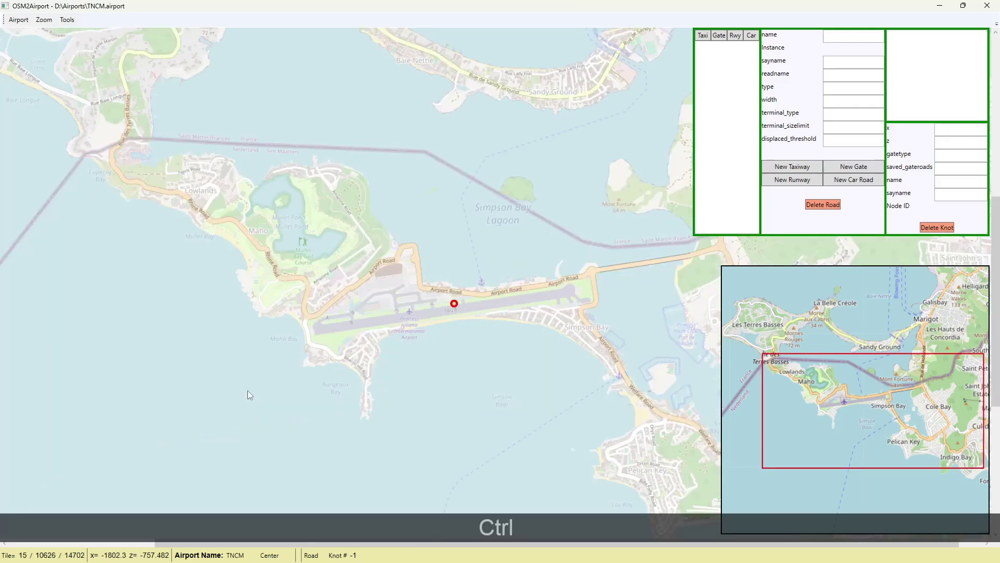
pyautogui.hotkey('ctrl', '6')
pyautogui.press('ctrl')
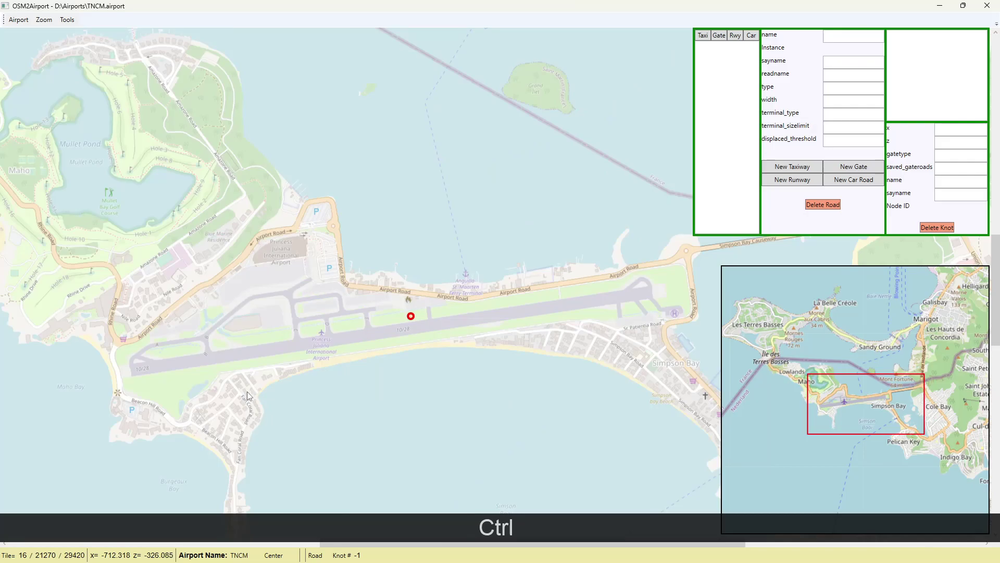
pyautogui.hotkey('ctrl', '7')
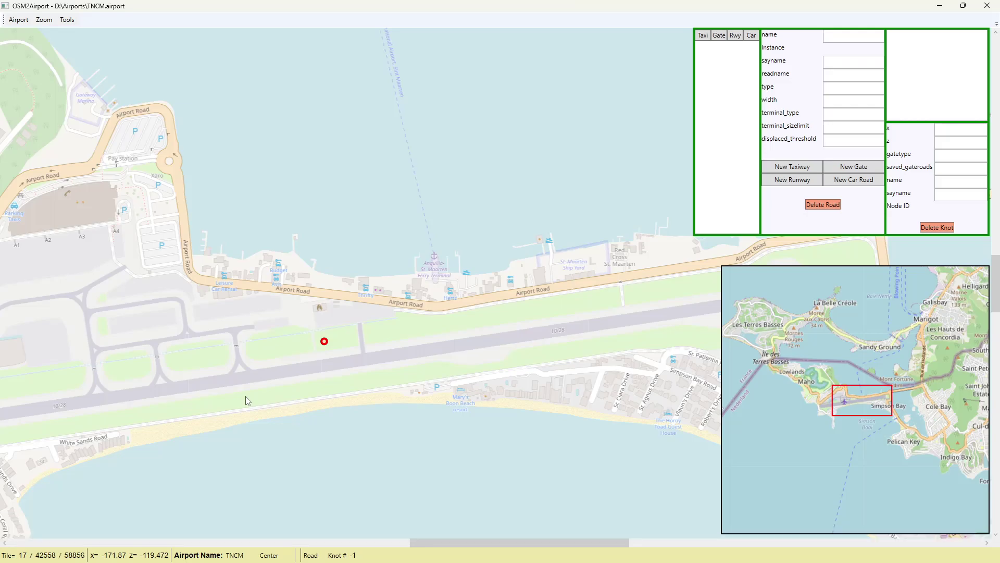
pyautogui.hotkey('ctrl', '9')
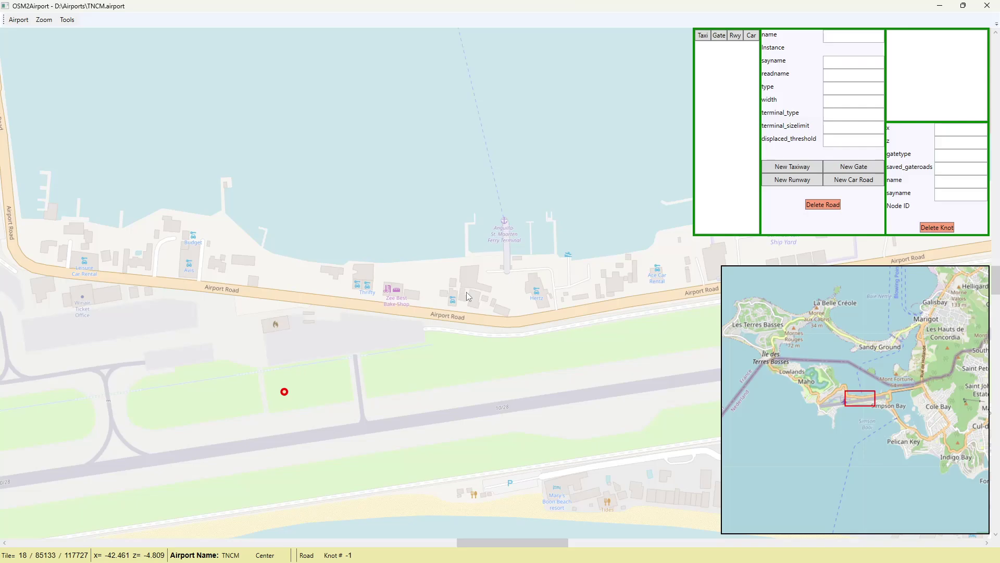
pyautogui.scroll(1, 467, 291)
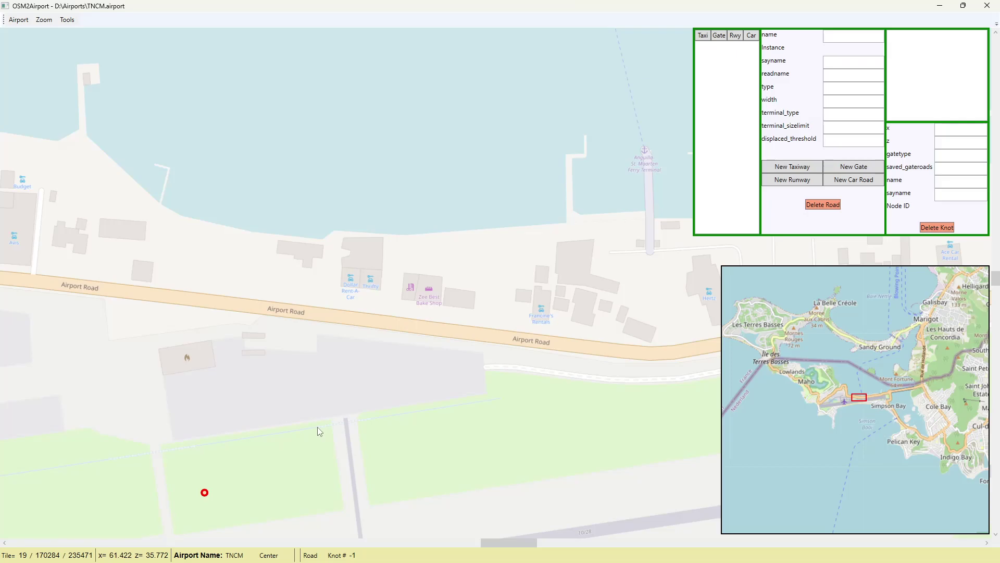
# Step: Set the map to tile zoom level 17 and download the OSM data for the airport for import
pyautogui.press('ctrl')
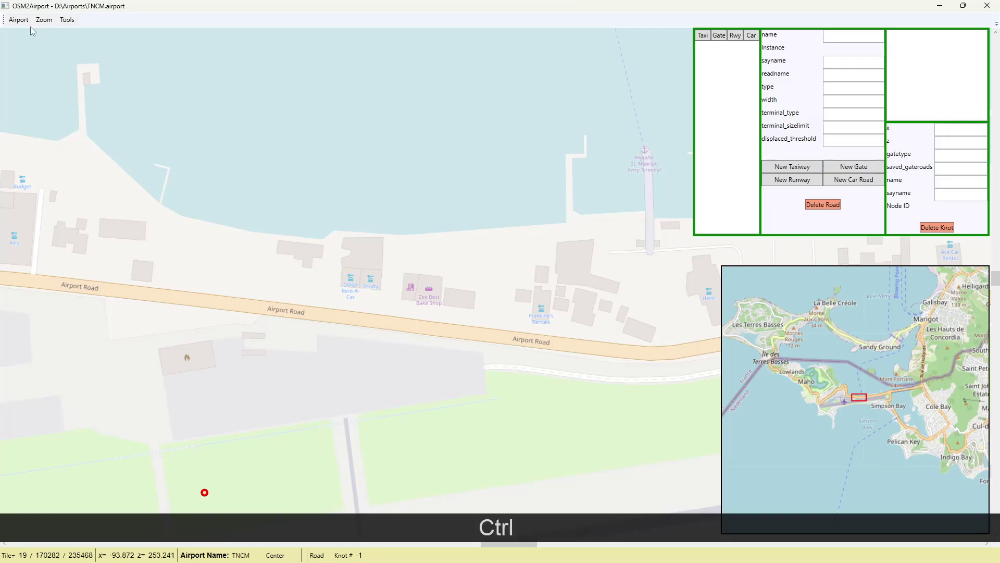
pyautogui.hotkey('ctrl', '7')
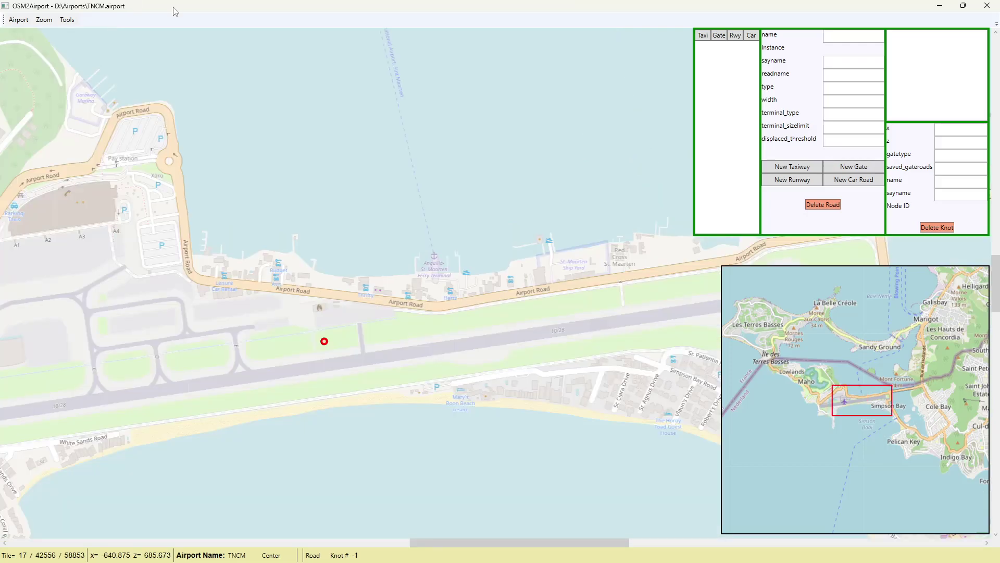
pyautogui.click(19, 21)
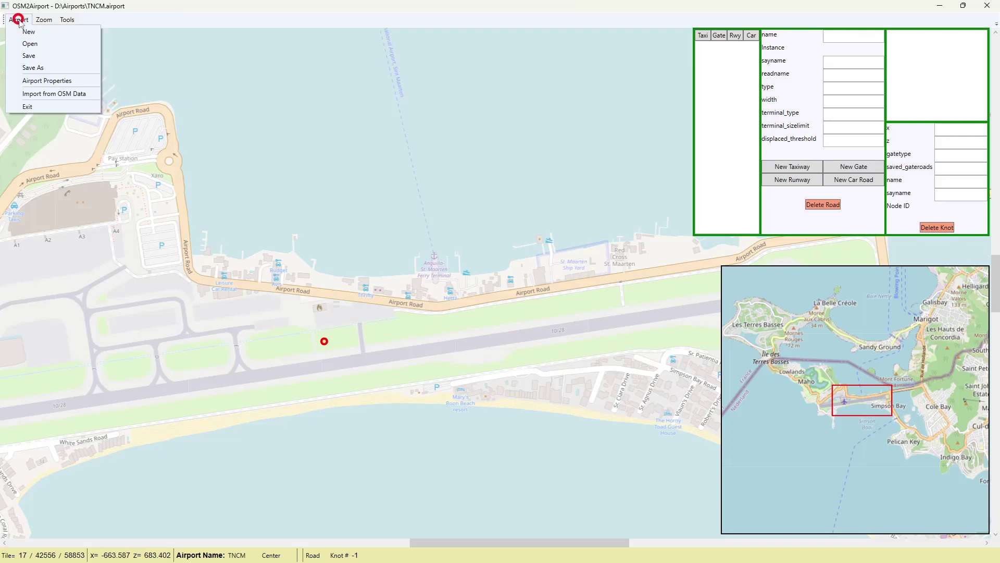
pyautogui.click(36, 96)
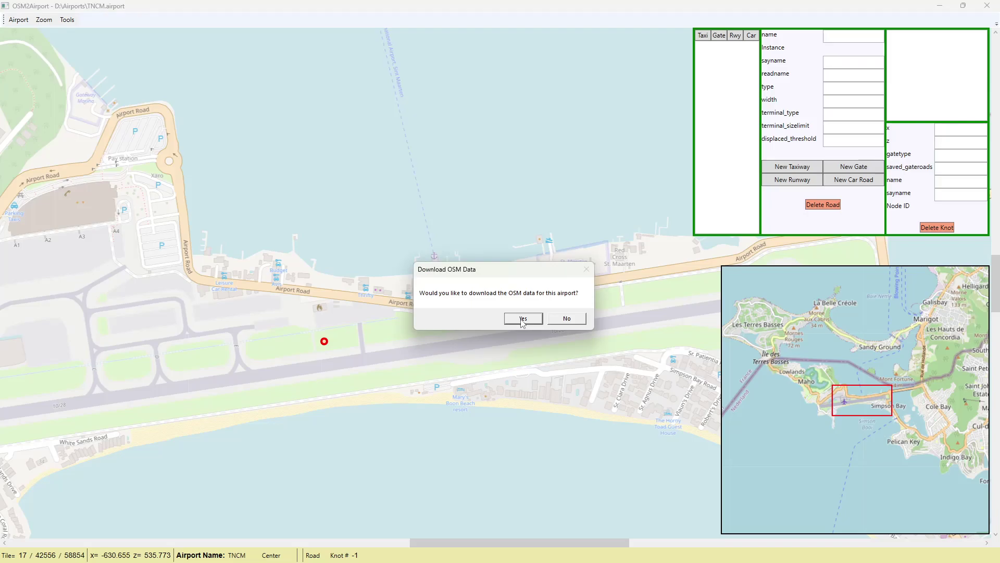
pyautogui.click(522, 320)
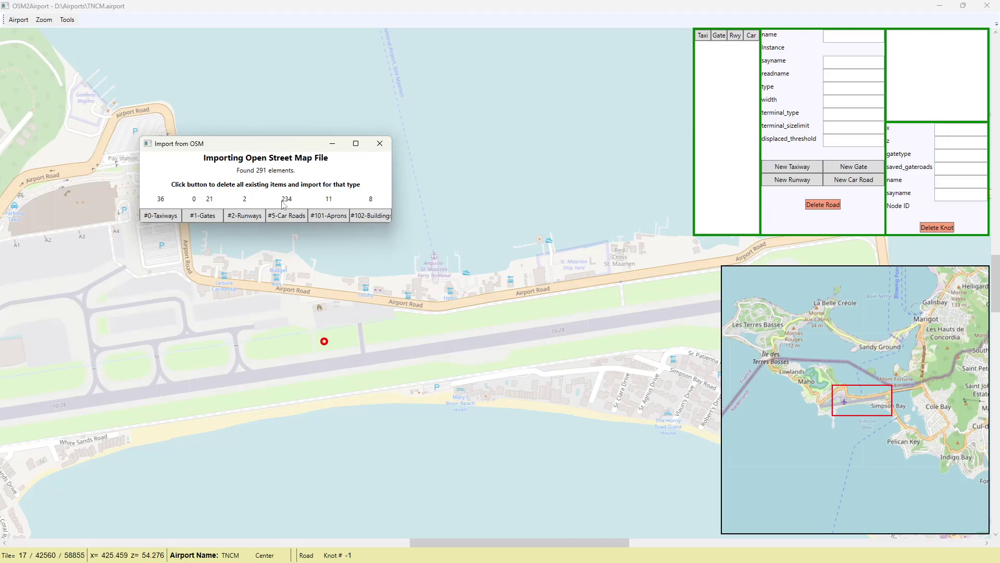
# Step: Import the taxiways, gates and runways from the Open Street Map data
pyautogui.click(168, 218)
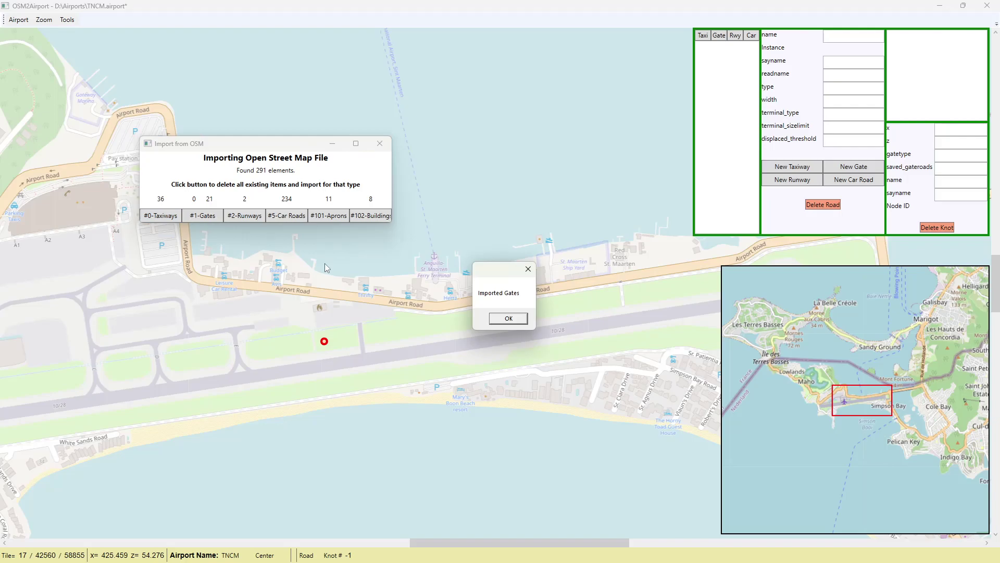
pyautogui.click(508, 320)
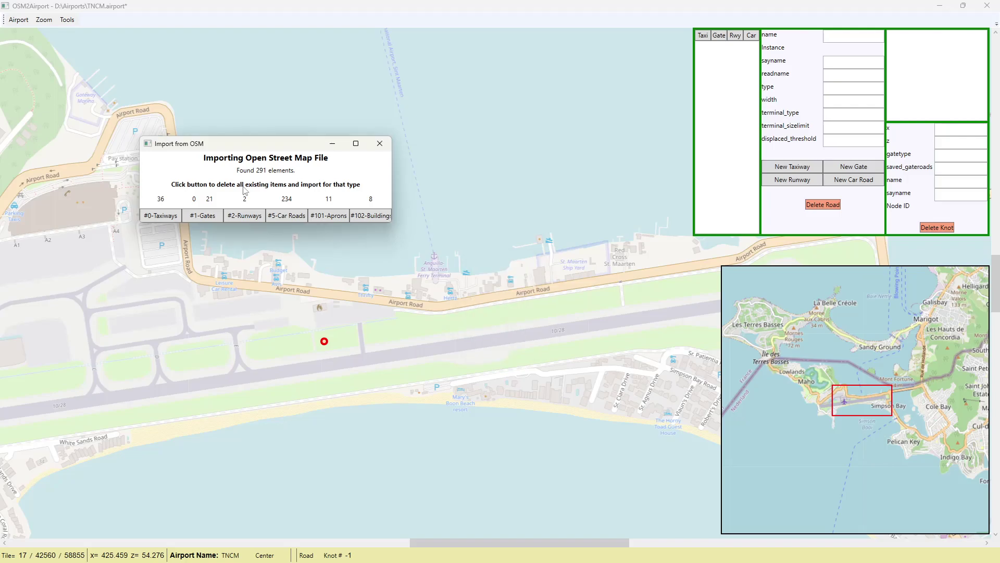
pyautogui.click(244, 215)
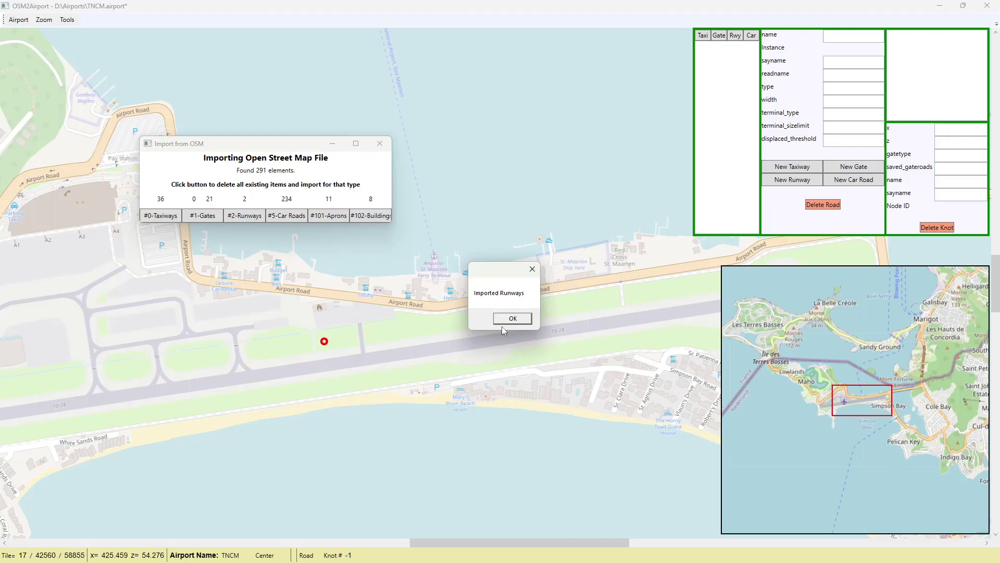
pyautogui.click(507, 319)
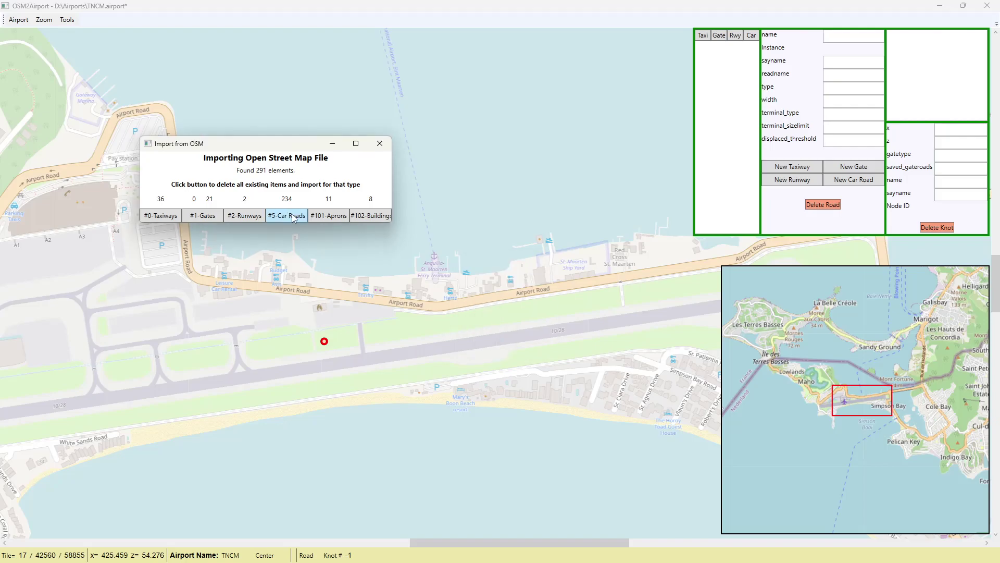
# Step: Import the car roads tagged primary and secondary, plus the aprons and buildings, and finish the OSM import
pyautogui.click(293, 218)
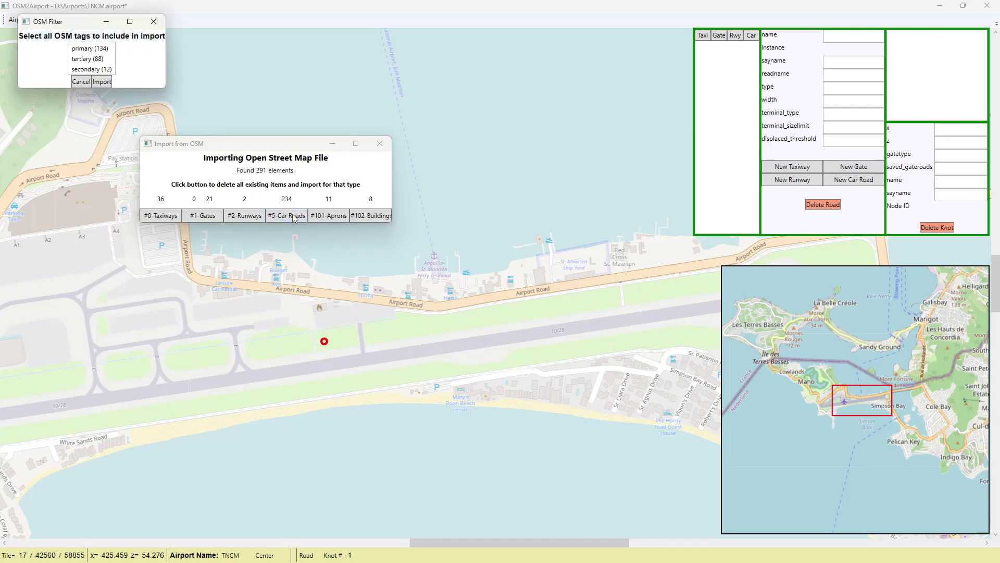
pyautogui.click(87, 48)
pyautogui.click(91, 69)
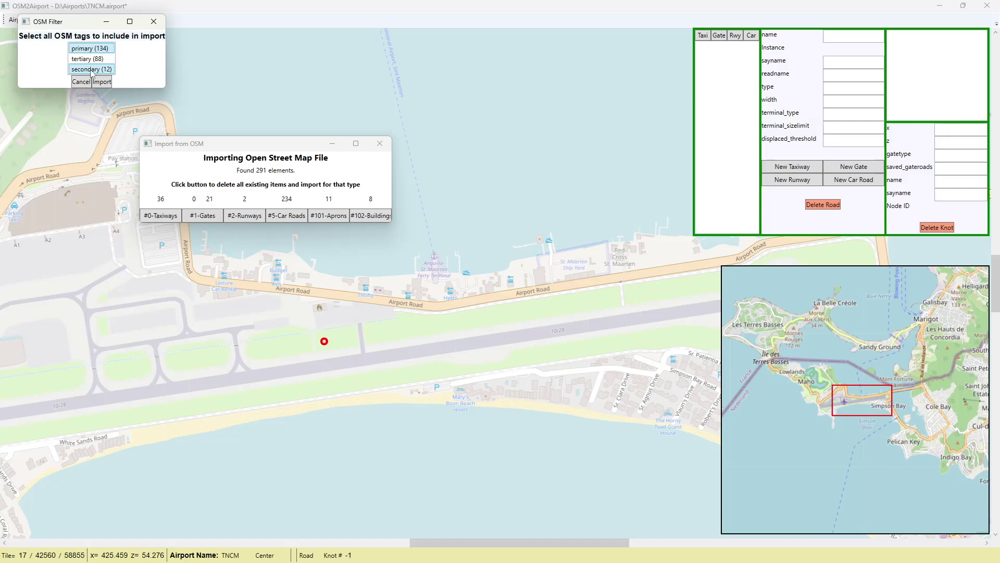
pyautogui.click(102, 82)
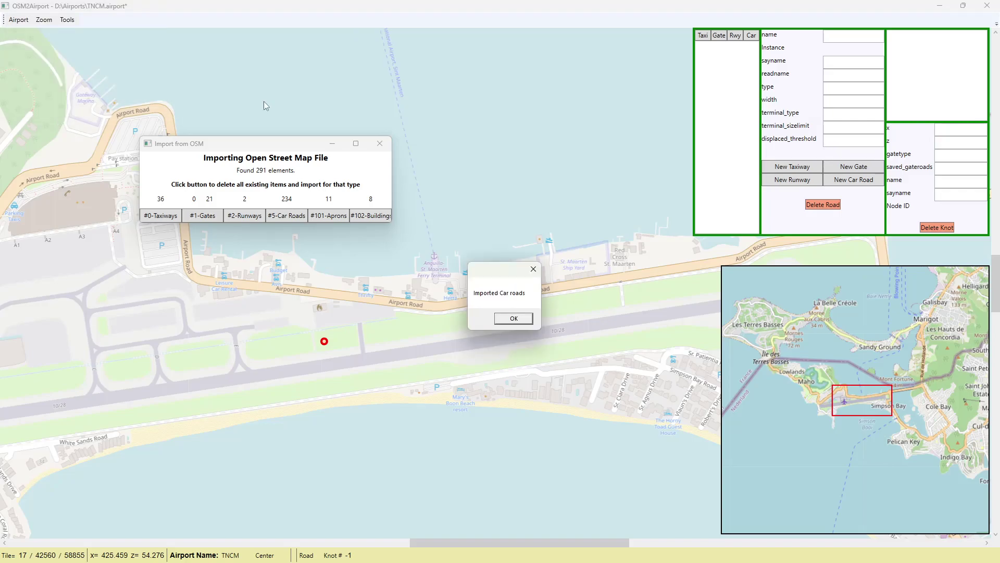
pyautogui.press('Return')
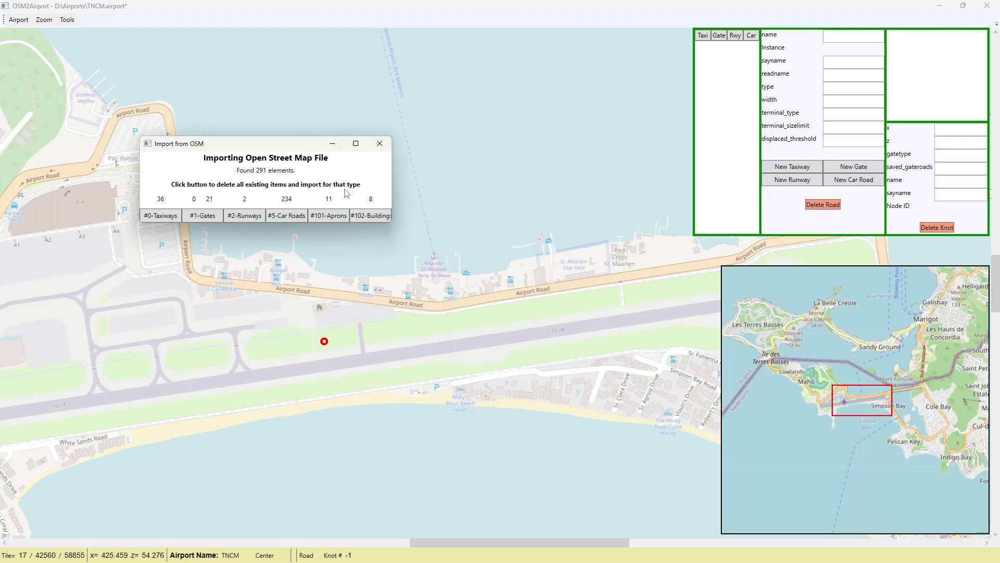
pyautogui.click(367, 216)
pyautogui.click(381, 146)
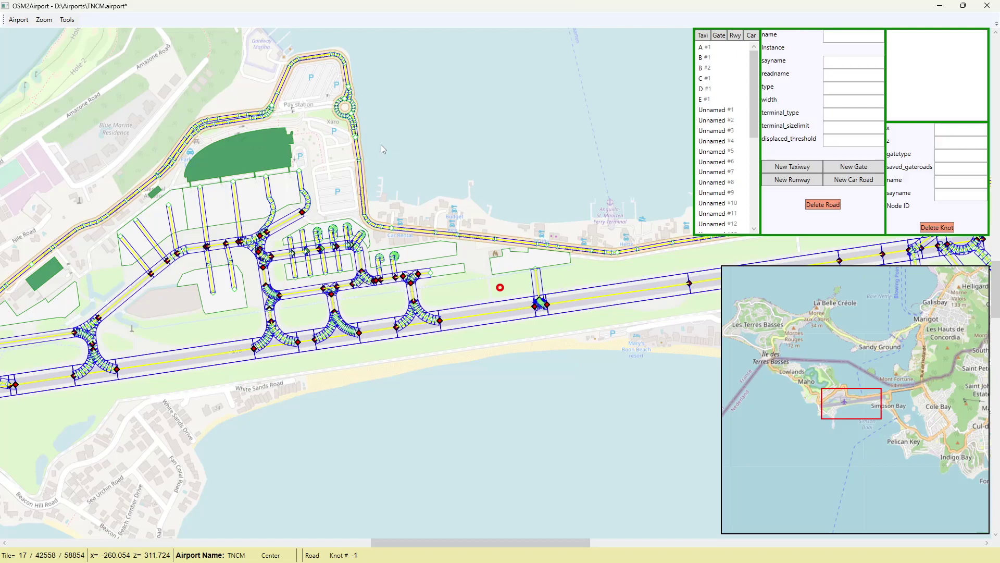
# Step: Examine the imported roads by selecting the runway, taxiway A, gate B3 and a car road north of the apron
pyautogui.moveTo(415, 541); pyautogui.dragTo(367, 540)
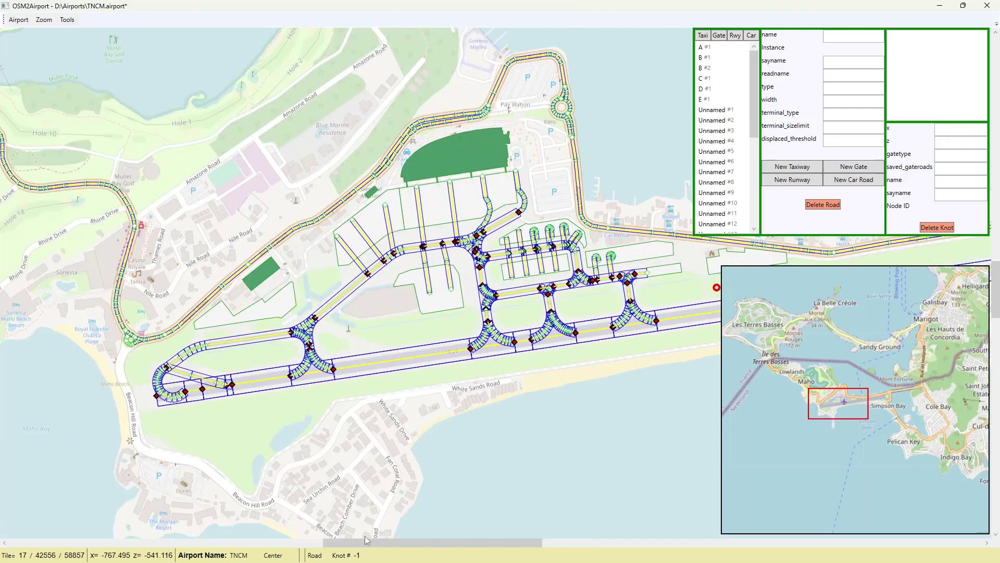
pyautogui.click(360, 377)
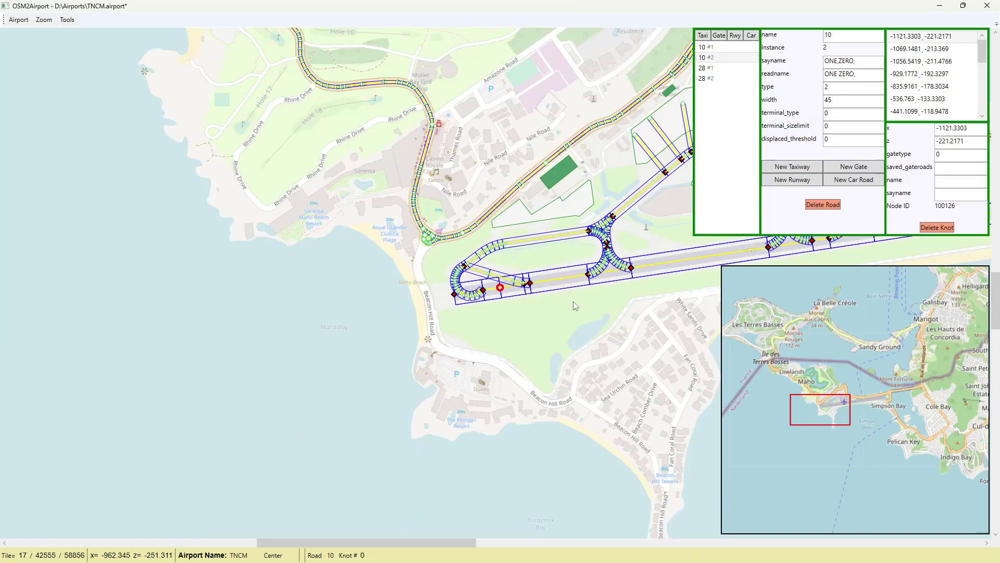
pyautogui.click(542, 244)
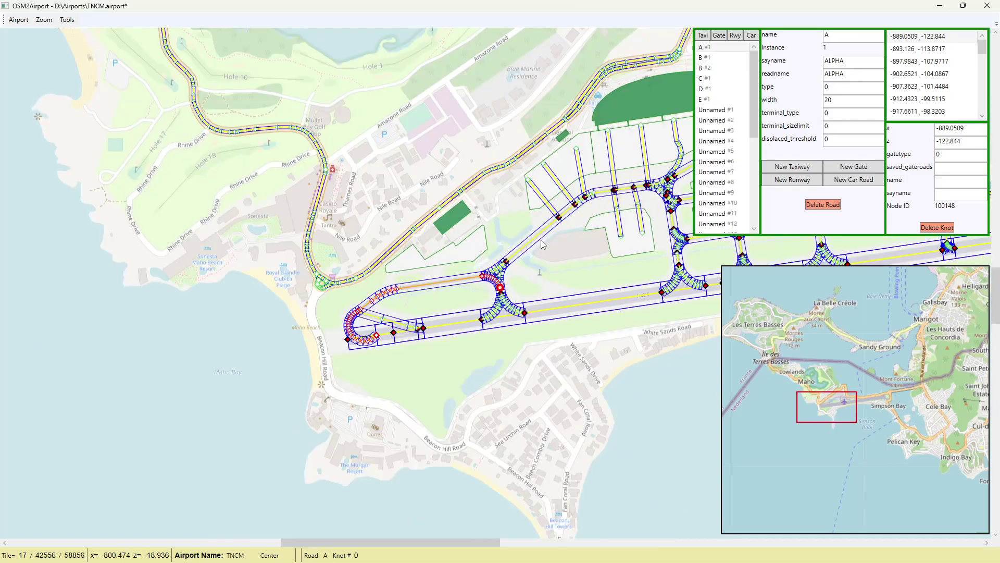
pyautogui.click(542, 209)
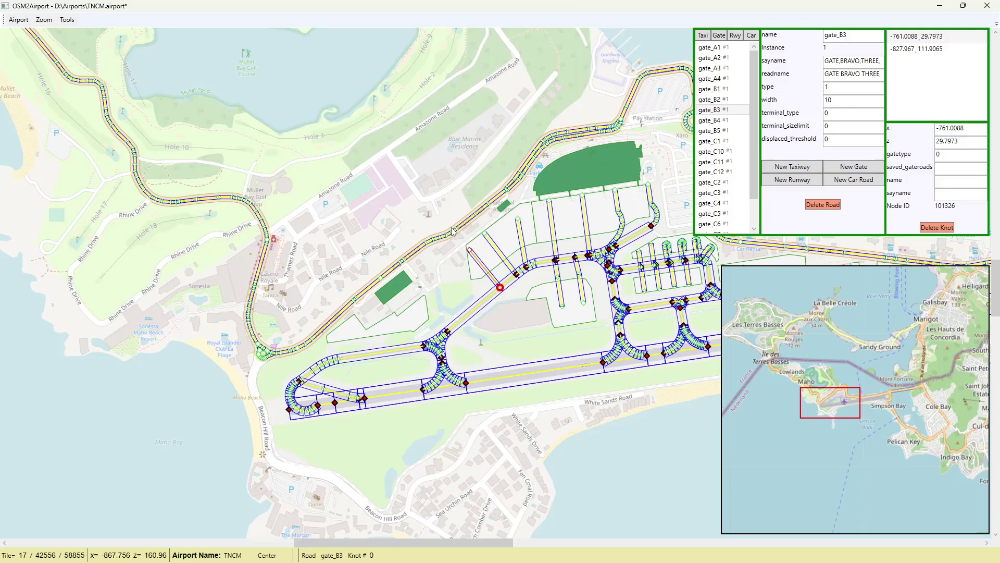
pyautogui.click(452, 229)
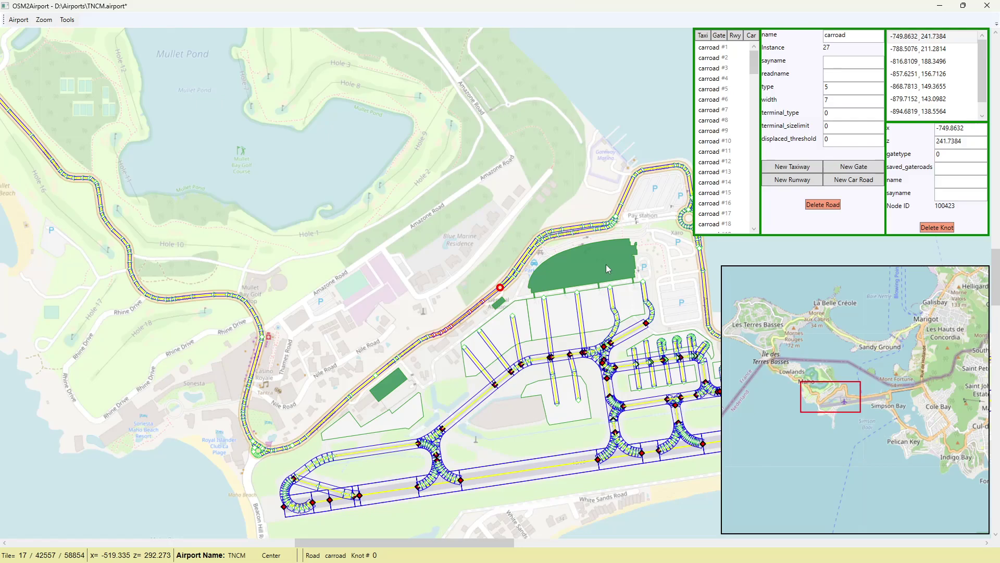
# Step: Save the airport with its imported data, and view its airport diagram
pyautogui.click(18, 19)
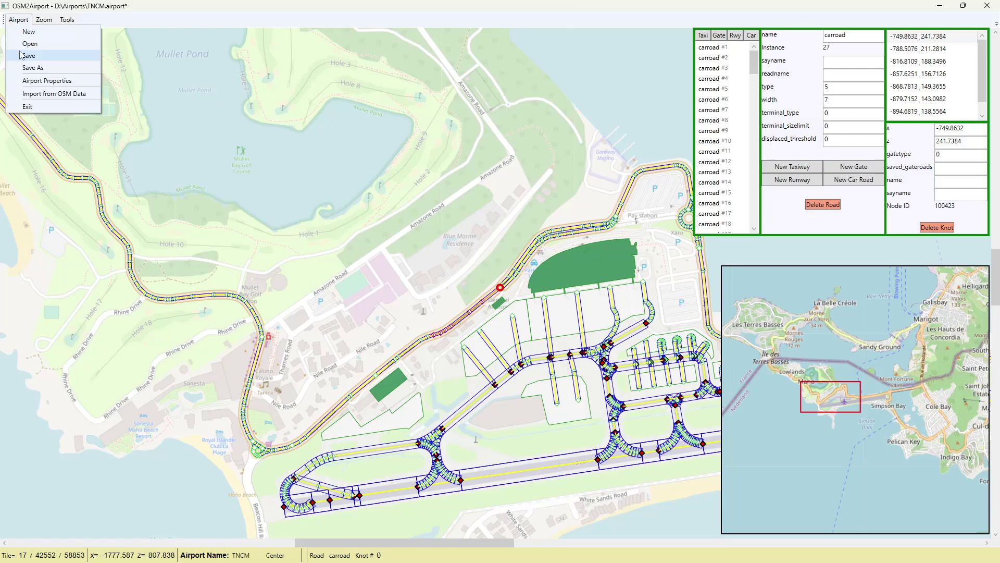
pyautogui.click(27, 55)
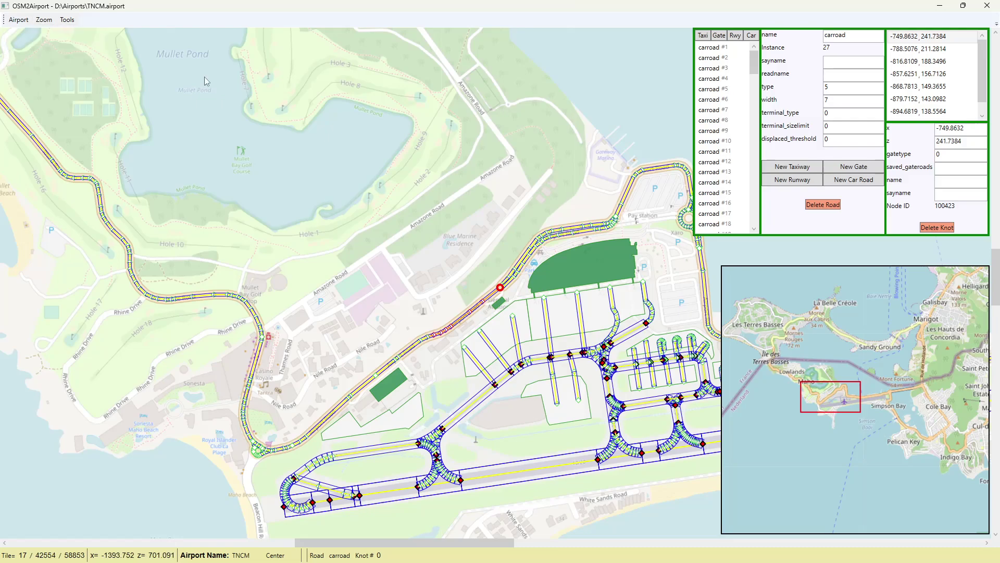
pyautogui.click(67, 19)
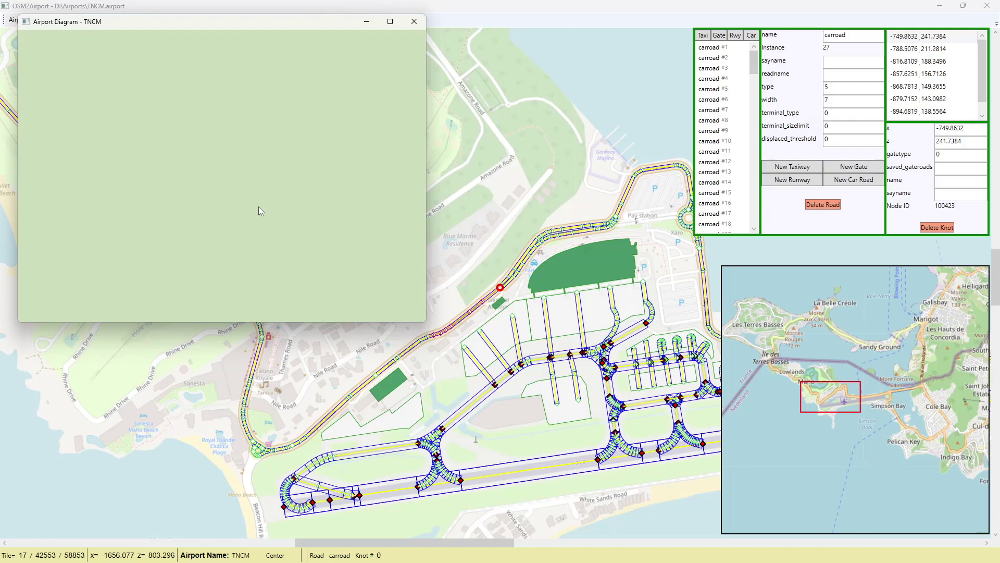
pyautogui.click(414, 23)
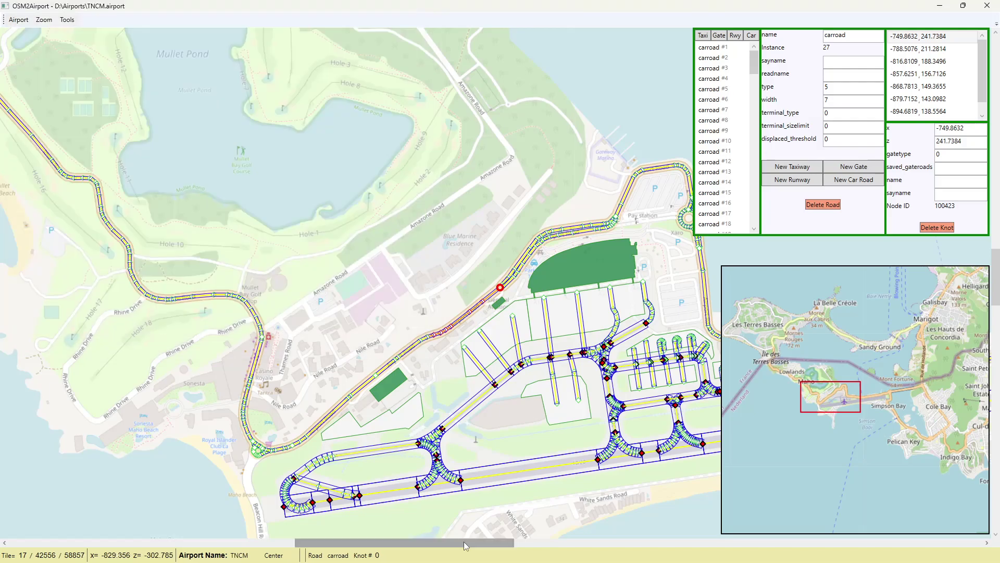
# Step: Delete the short runway pieces 10 #1 and 28 #1 at the western end of the runway
pyautogui.moveTo(464, 542); pyautogui.dragTo(516, 544)
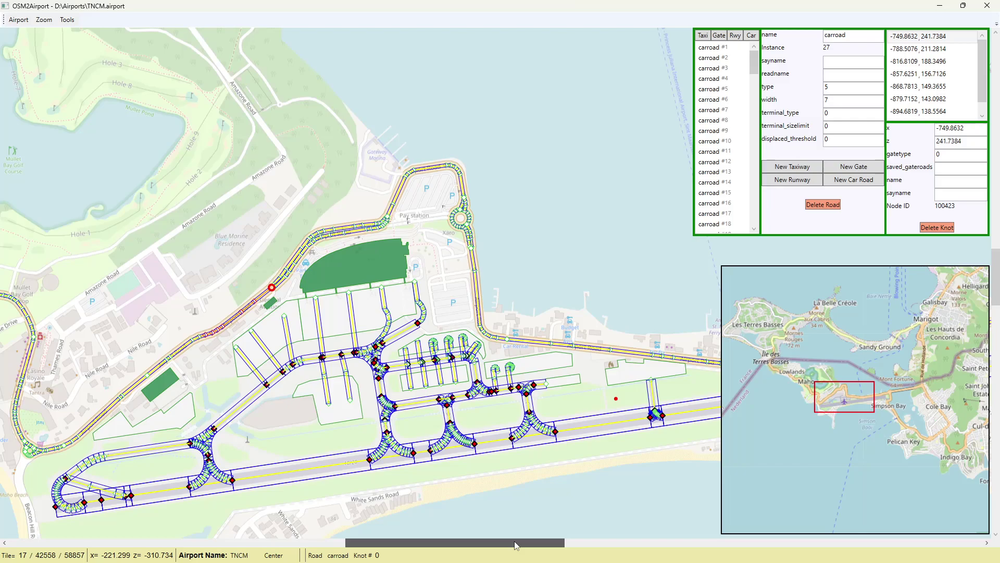
pyautogui.moveTo(515, 545); pyautogui.dragTo(517, 545)
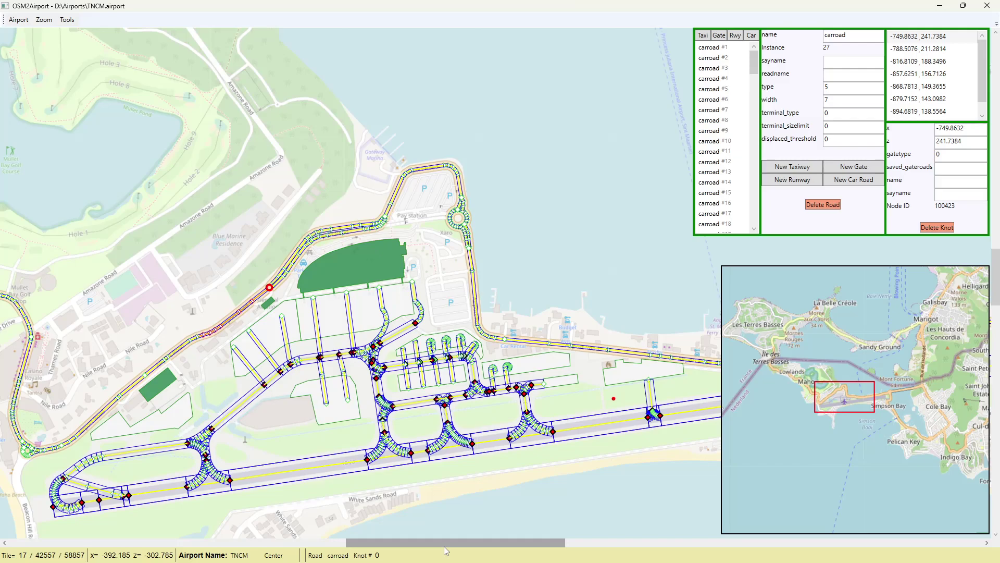
pyautogui.moveTo(444, 546); pyautogui.dragTo(361, 483)
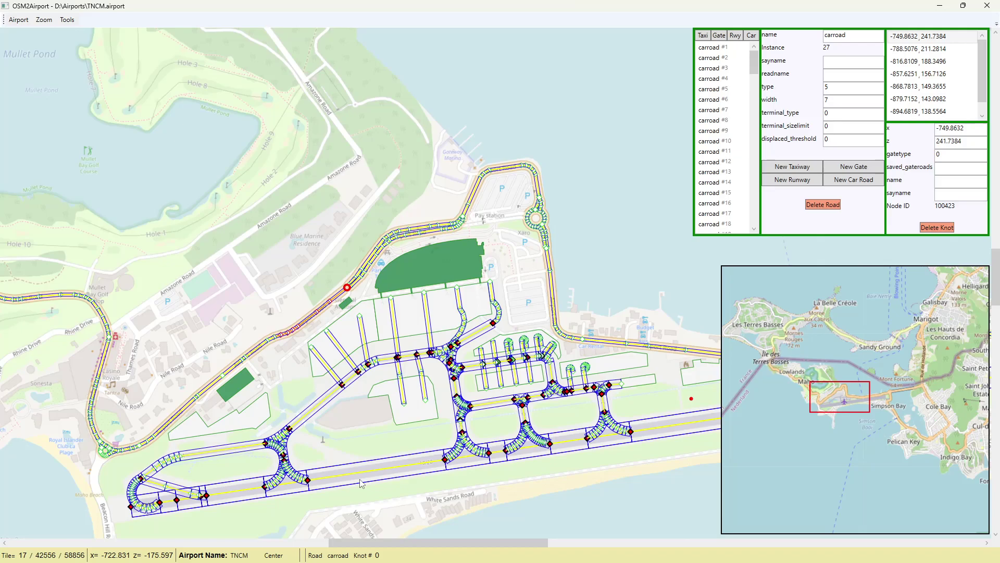
pyautogui.click(361, 483)
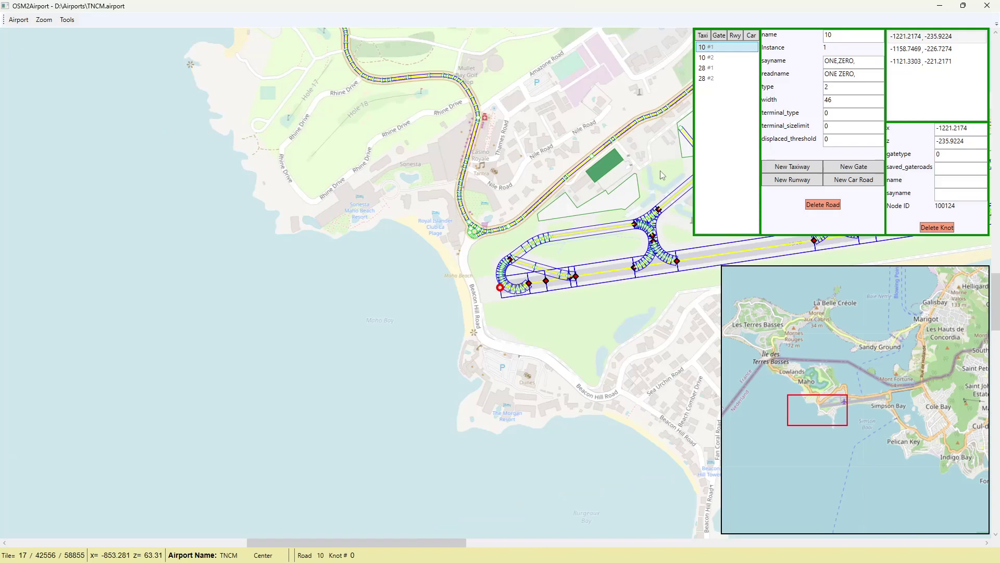
pyautogui.click(708, 58)
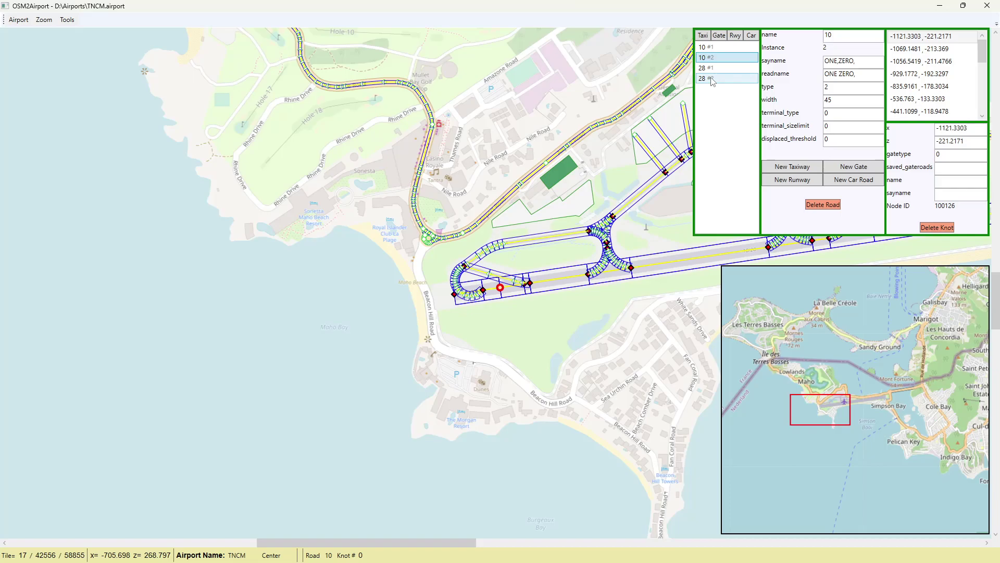
pyautogui.press('Up')
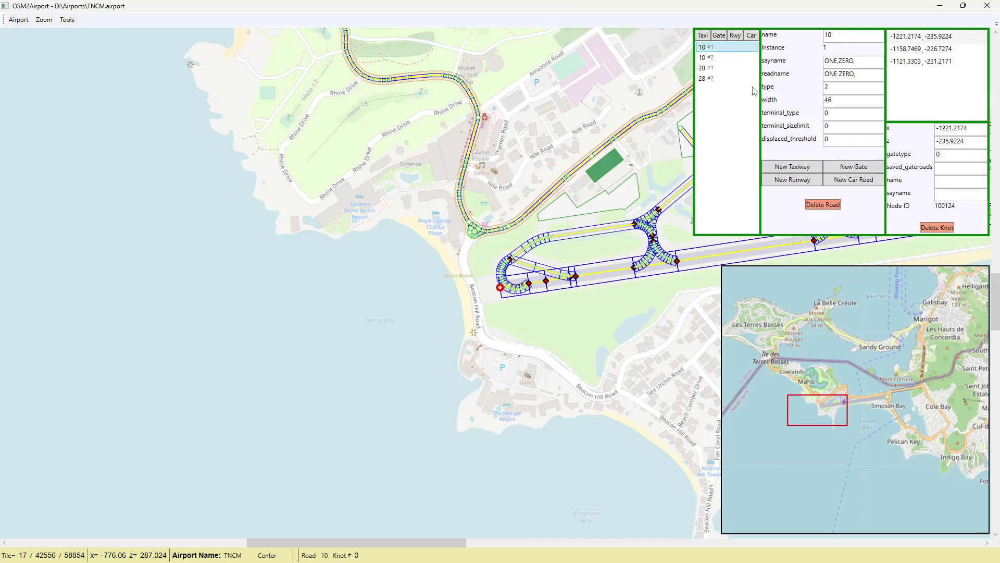
pyautogui.click(823, 205)
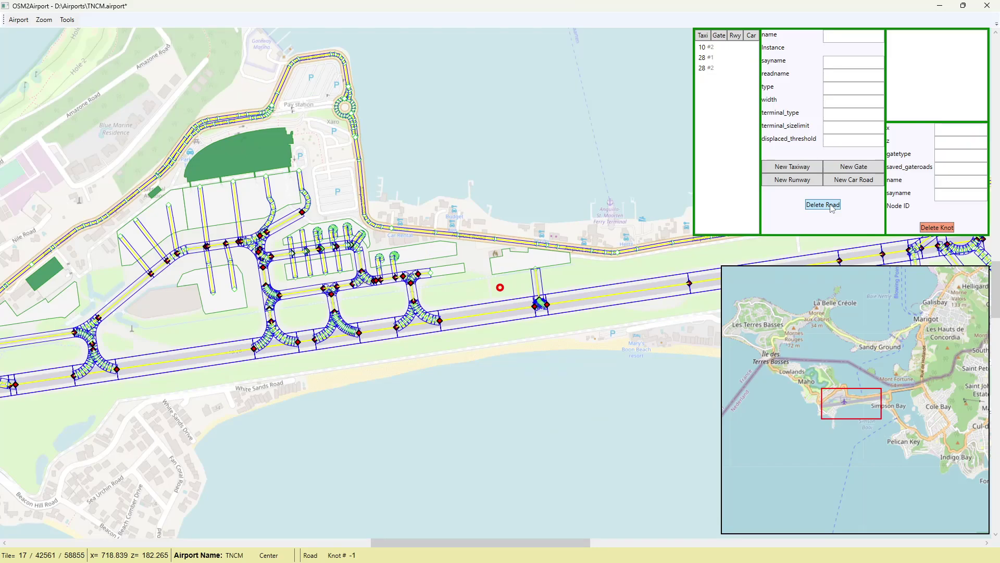
pyautogui.click(718, 58)
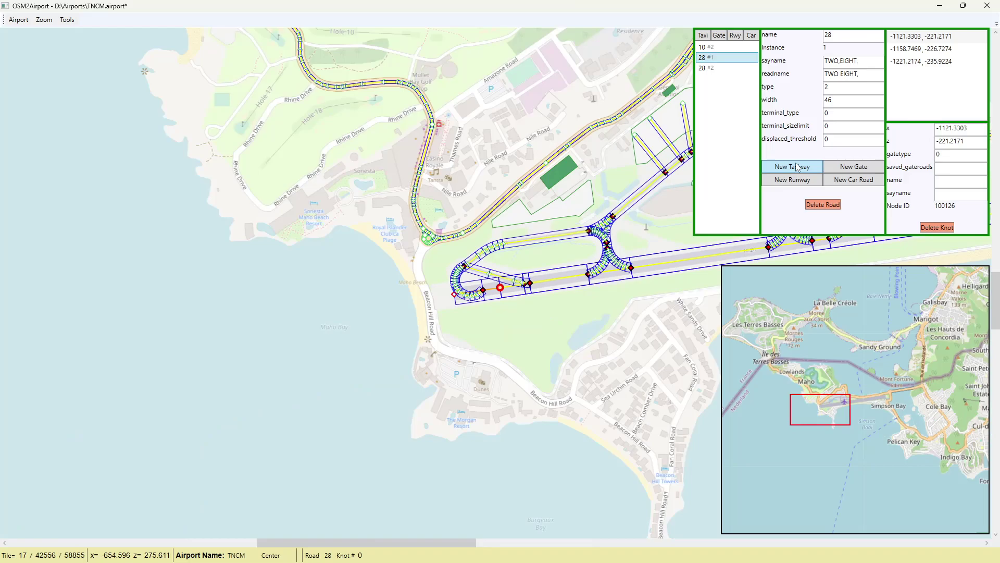
pyautogui.click(823, 205)
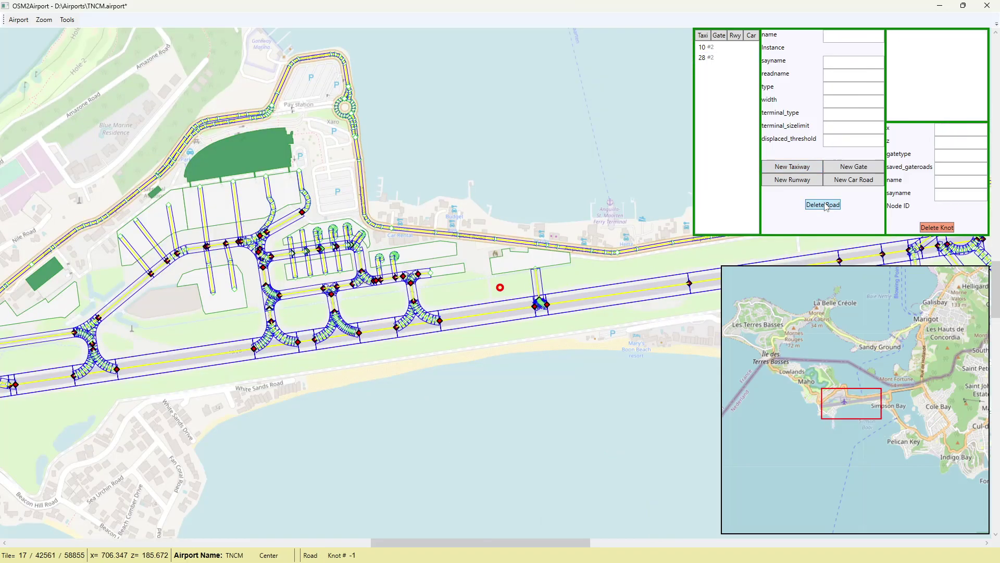
# Step: Extend runway 10 #2 by moving its first knot to the western end of the pavement, and select its second knot
pyautogui.click(716, 50)
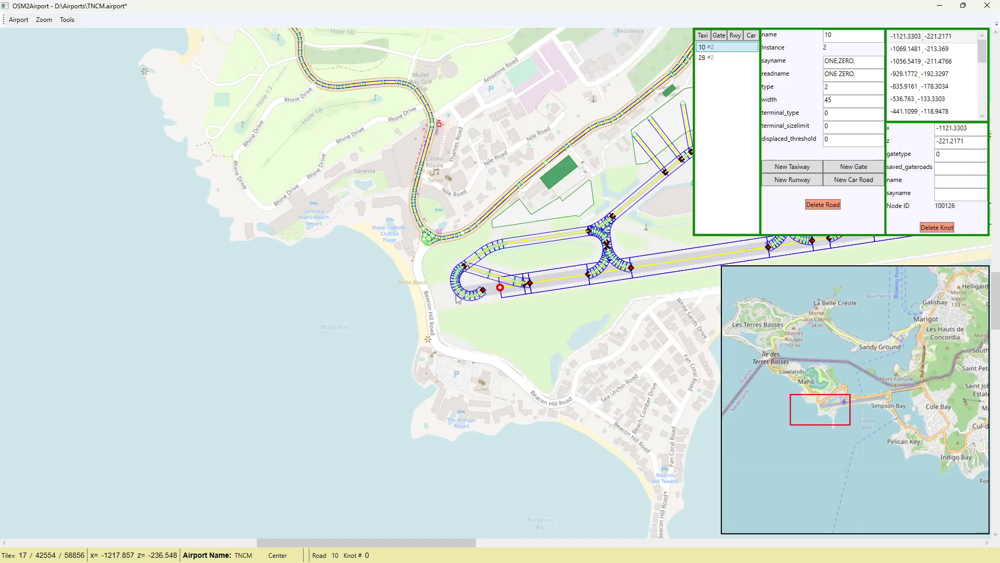
pyautogui.moveTo(456, 299); pyautogui.dragTo(548, 292)
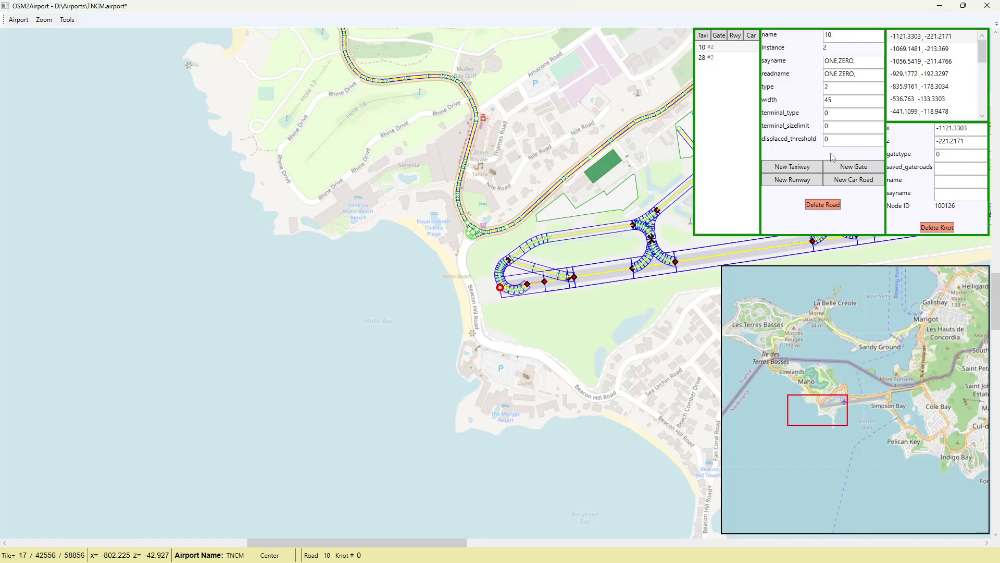
pyautogui.click(916, 49)
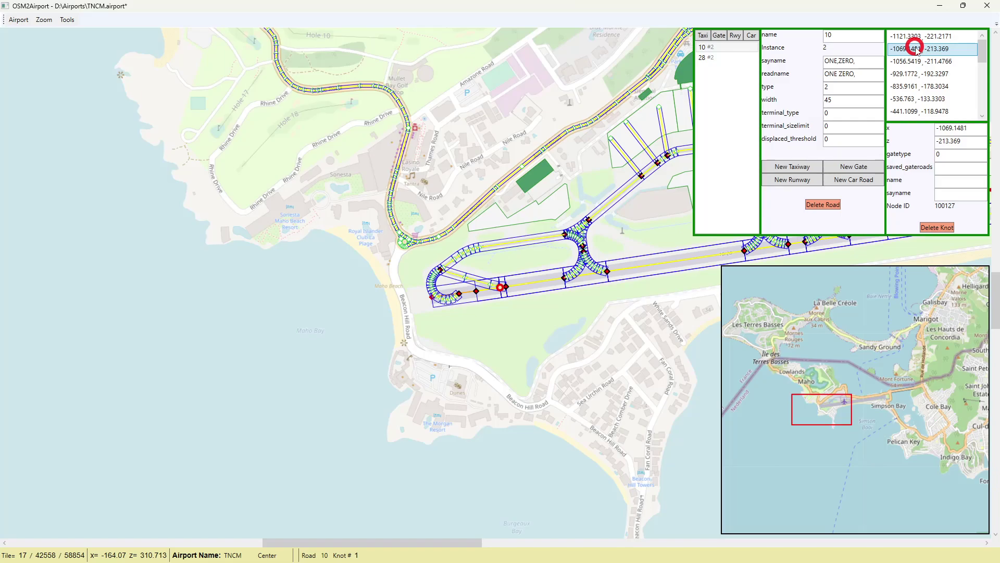
# Step: Return to the first knot of runway 10 #2 and set the runway's displaced threshold to 100
pyautogui.press('Up')
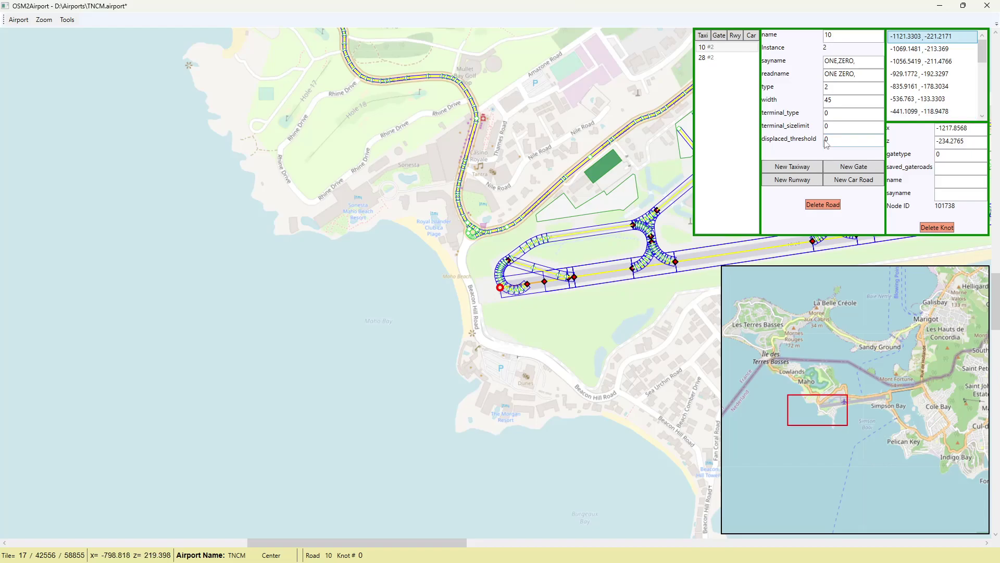
pyautogui.click(869, 145)
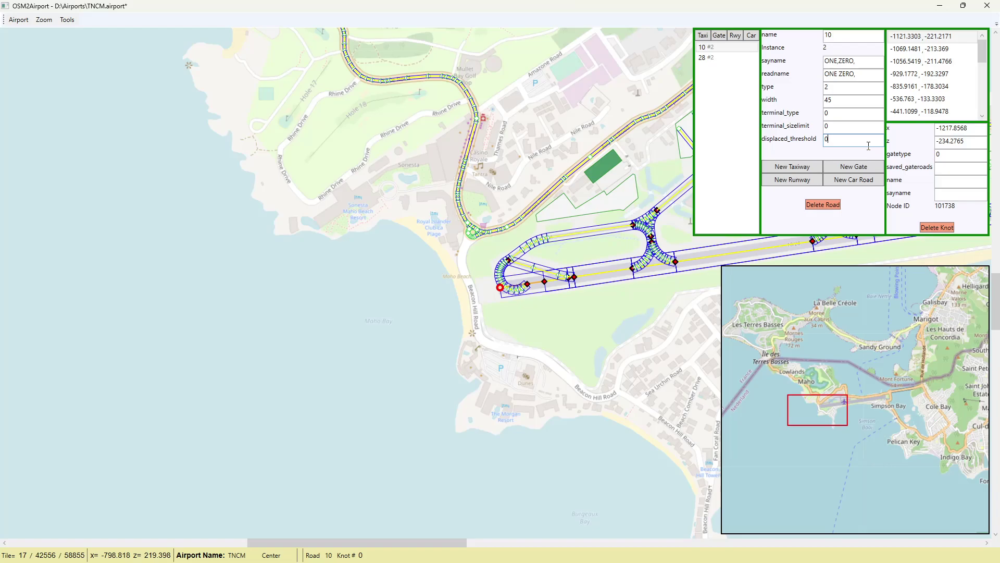
pyautogui.press('BackSpace')
pyautogui.write('100')
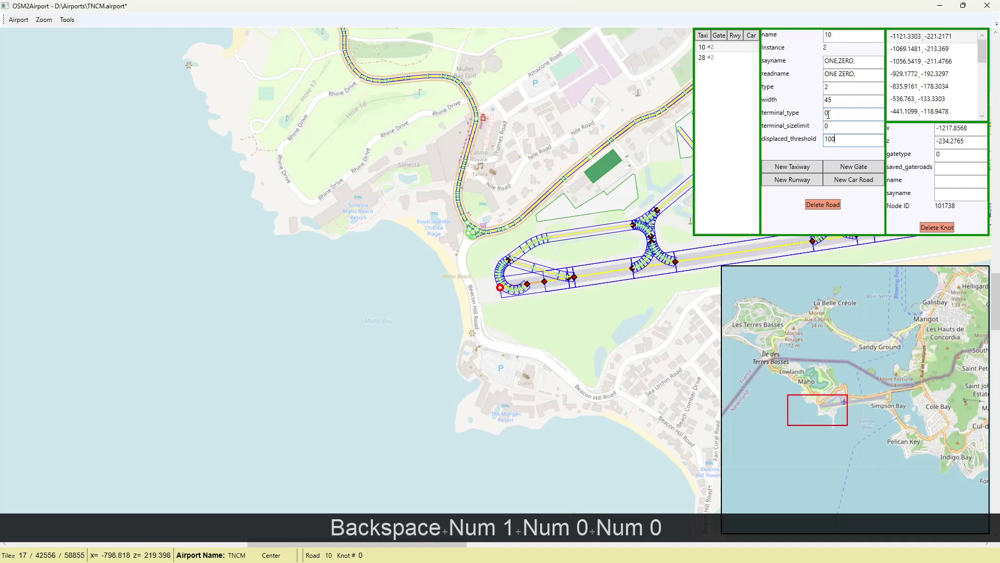
# Step: Extend runway 28 #2 by moving its last knot to the western end of the pavement
pyautogui.click(703, 58)
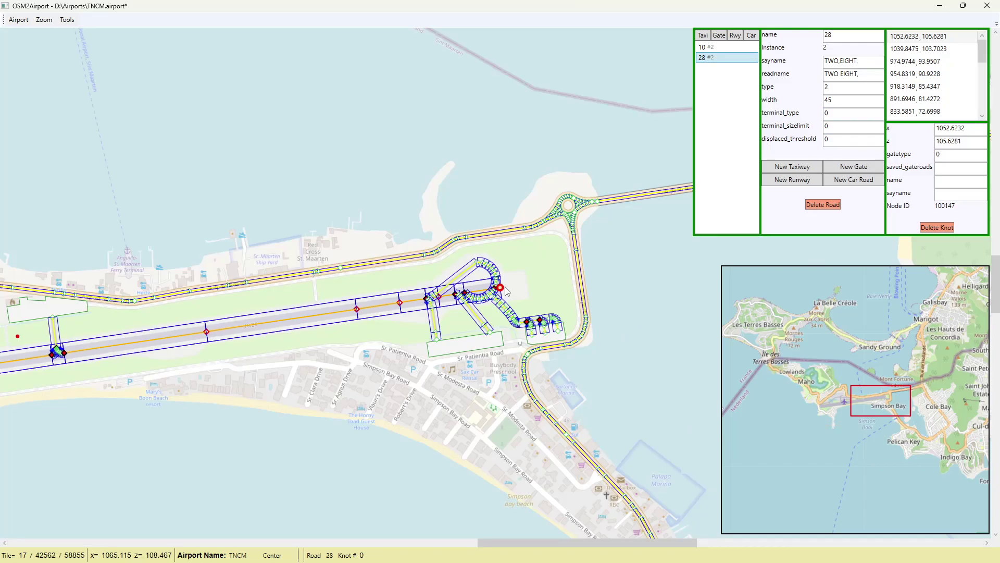
pyautogui.press('End')
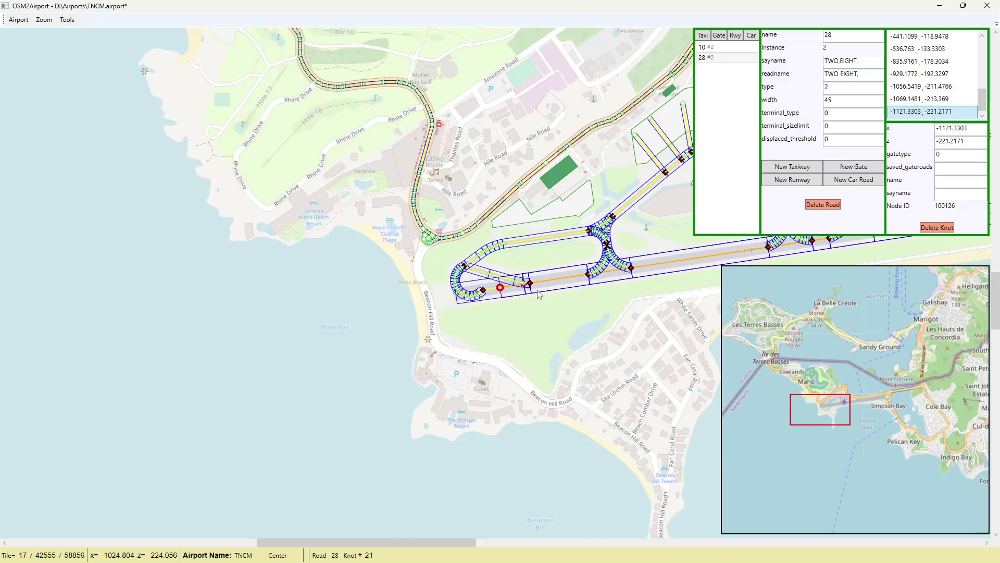
pyautogui.press('ctrl')
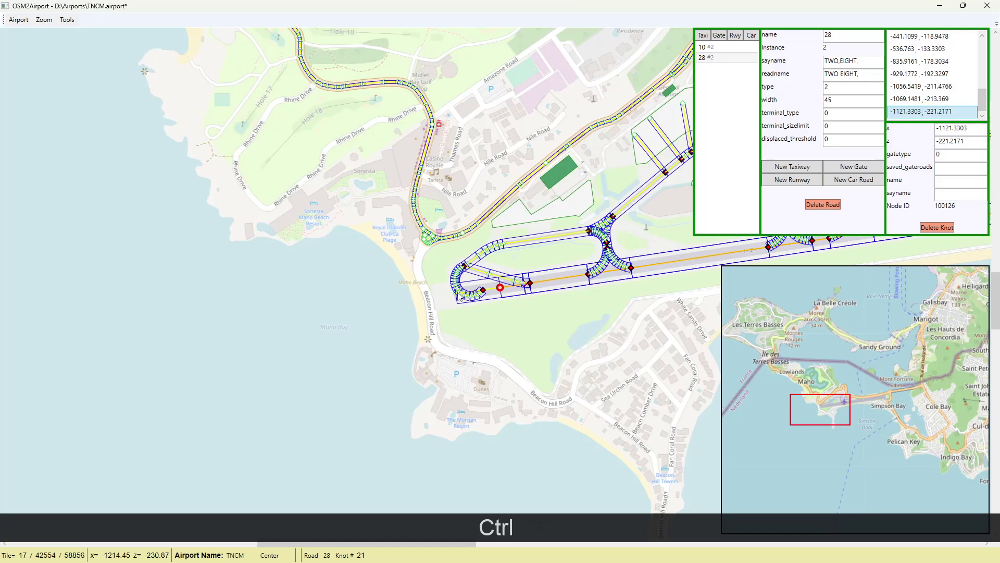
pyautogui.keyDown('ctrl'); pyautogui.click(458, 295); pyautogui.keyUp('ctrl')
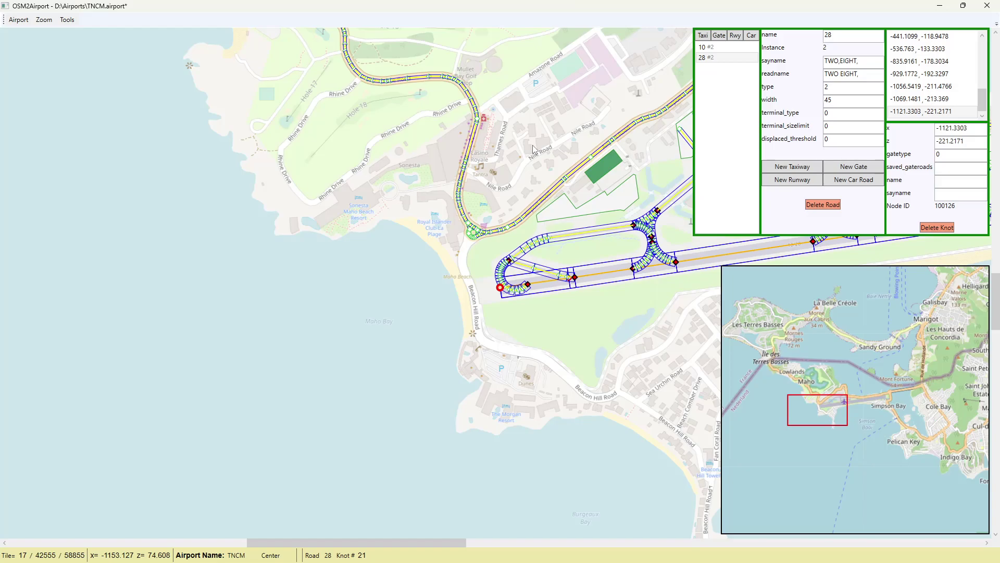
# Step: Select gate_B3 beside the western apron taxiway and move its first knot off the taxiway junction
pyautogui.hscroll(5, 347, 394)
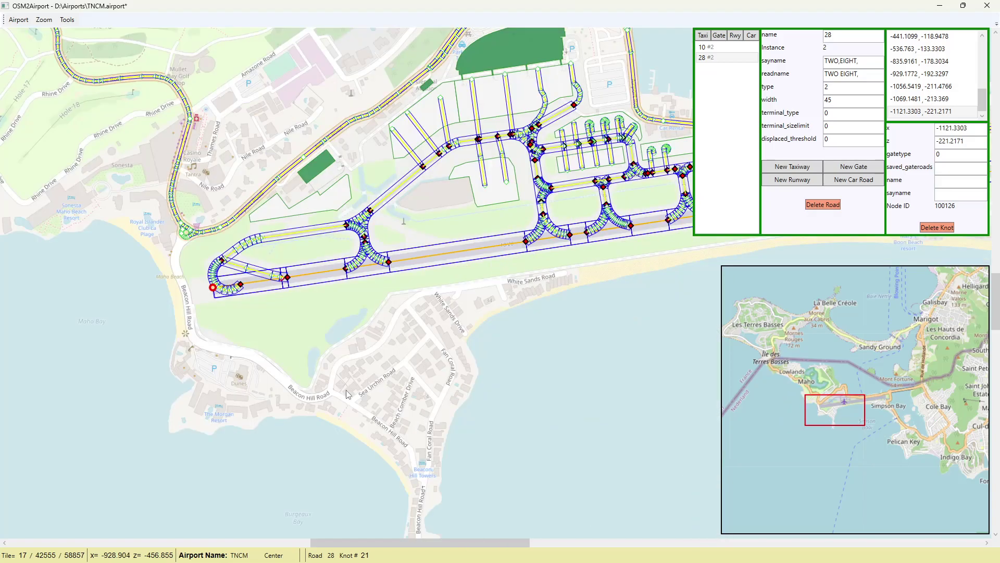
pyautogui.hotkey('ctrl', '8')
pyautogui.scroll(1, 475, 233)
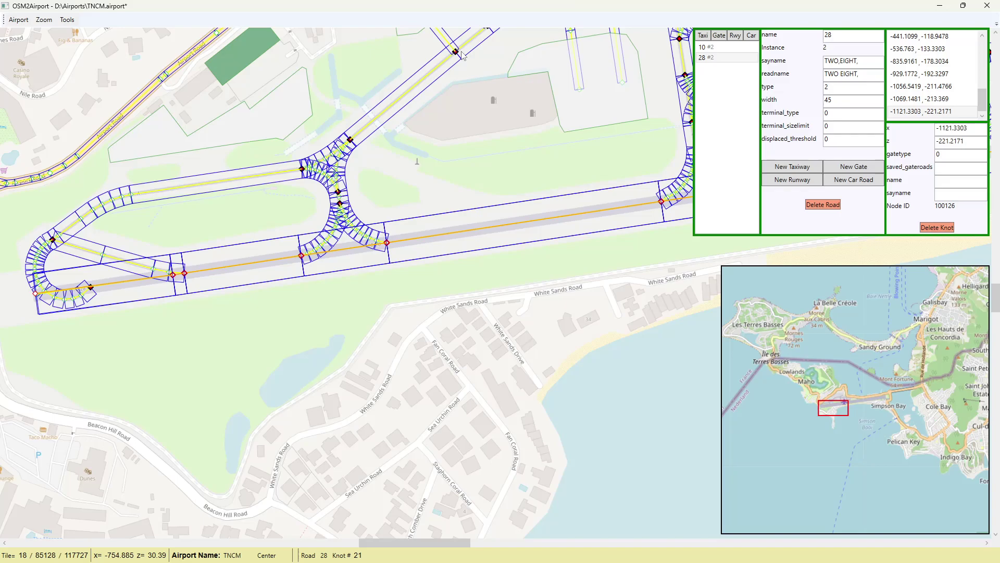
pyautogui.moveTo(461, 54); pyautogui.dragTo(474, 220)
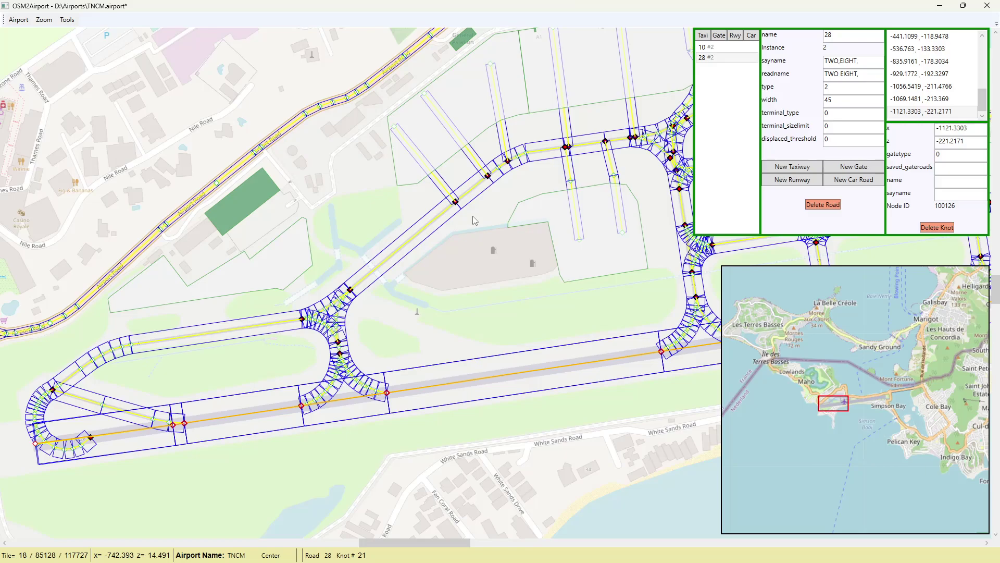
pyautogui.moveTo(474, 220); pyautogui.dragTo(458, 257)
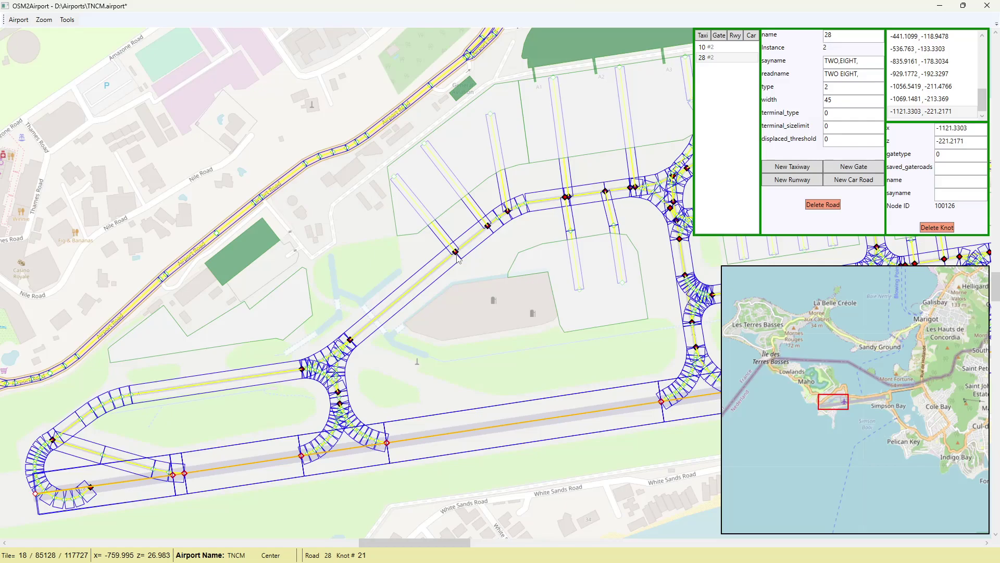
pyautogui.click(436, 229)
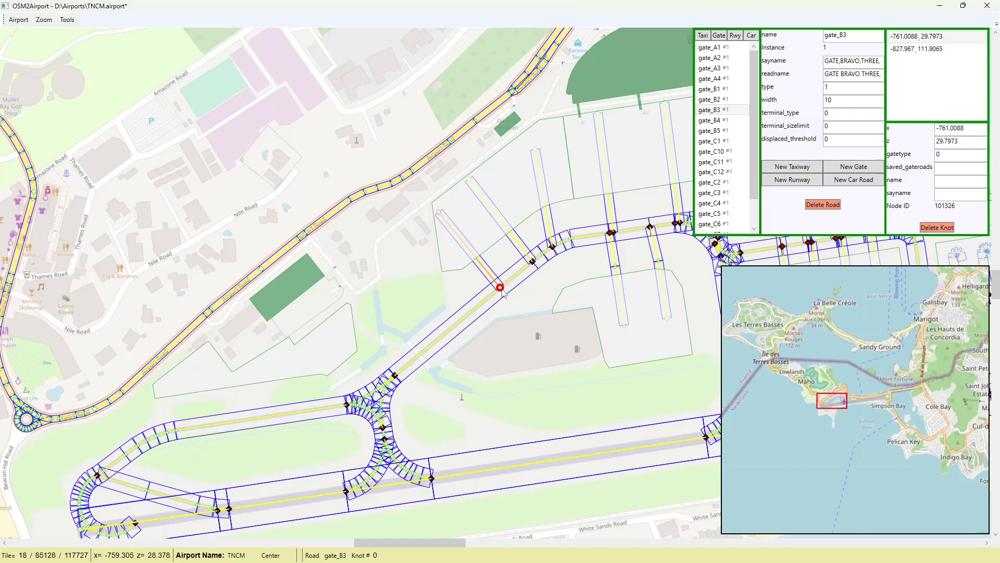
pyautogui.moveTo(502, 289); pyautogui.dragTo(502, 303)
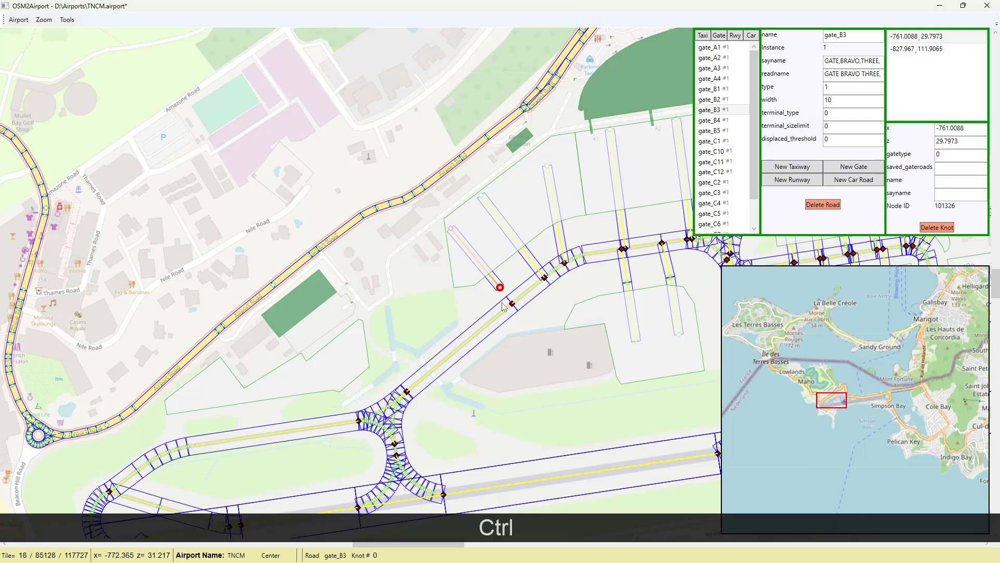
# Step: Reconnect gate_B3 to the apron taxiway by adding a knot at the taxiway's junction point
pyautogui.press('shift')
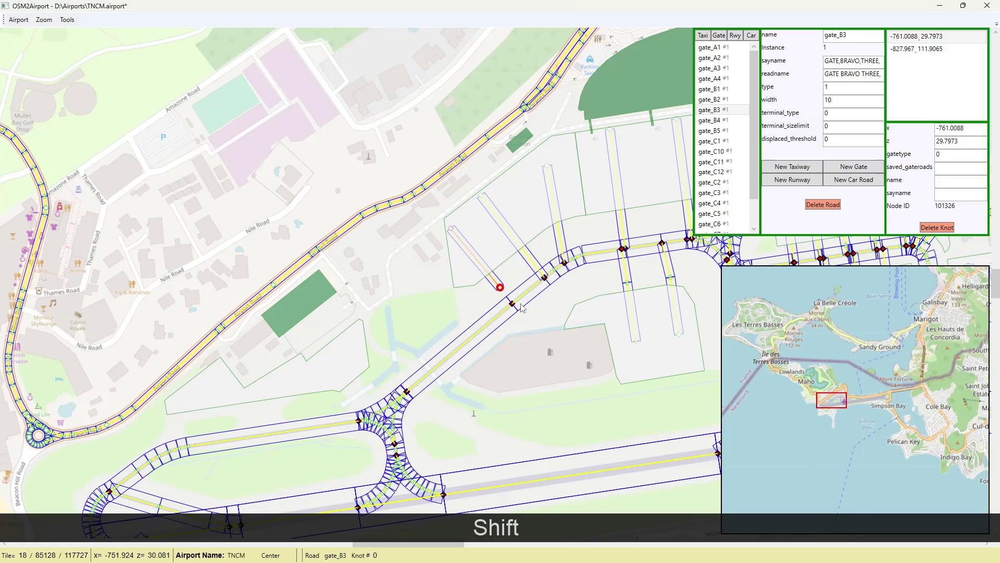
pyautogui.press('ctrl')
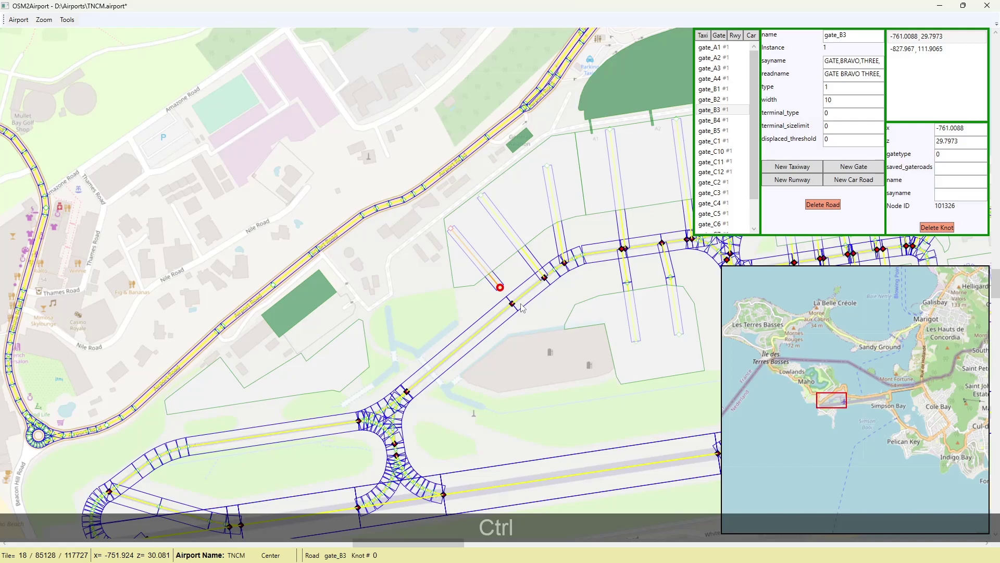
pyautogui.keyDown('ctrl'); pyautogui.click(514, 305); pyautogui.keyUp('ctrl')
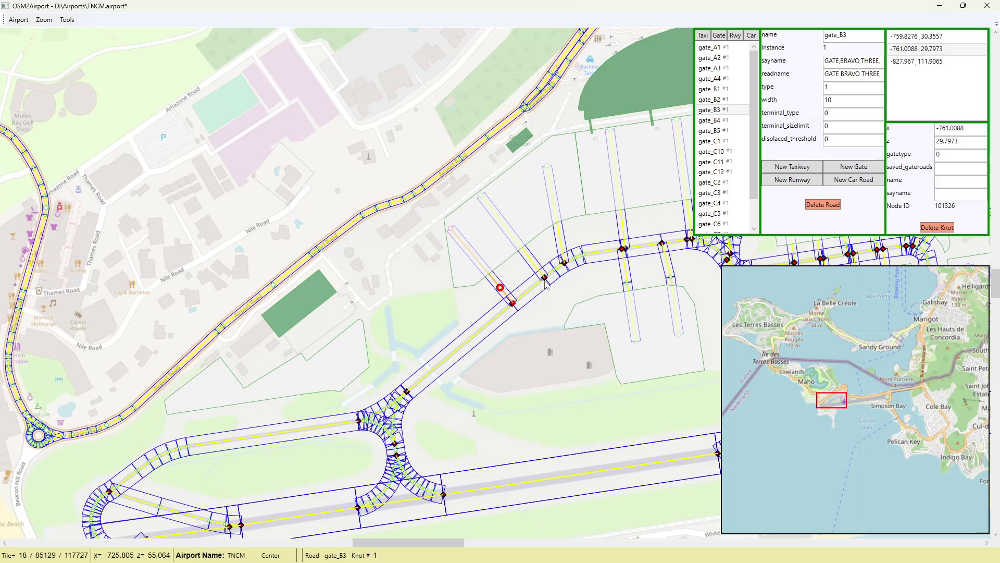
# Step: Open the junction of gate_B2 and the unnamed taxiway, and apply the change that extends the gate across the taxiway
pyautogui.press('shift')
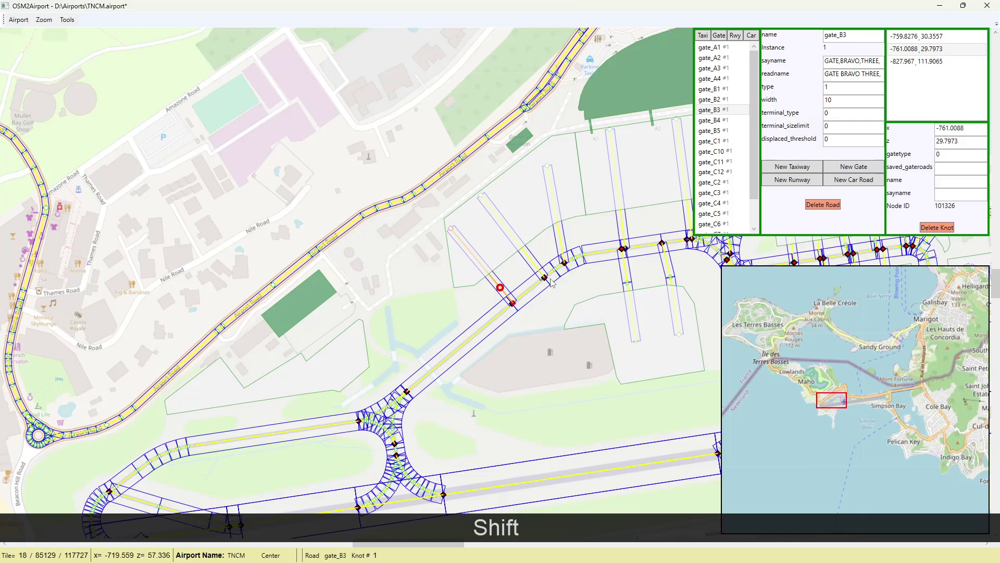
pyautogui.keyDown('shift'); pyautogui.click(550, 280); pyautogui.keyUp('shift')
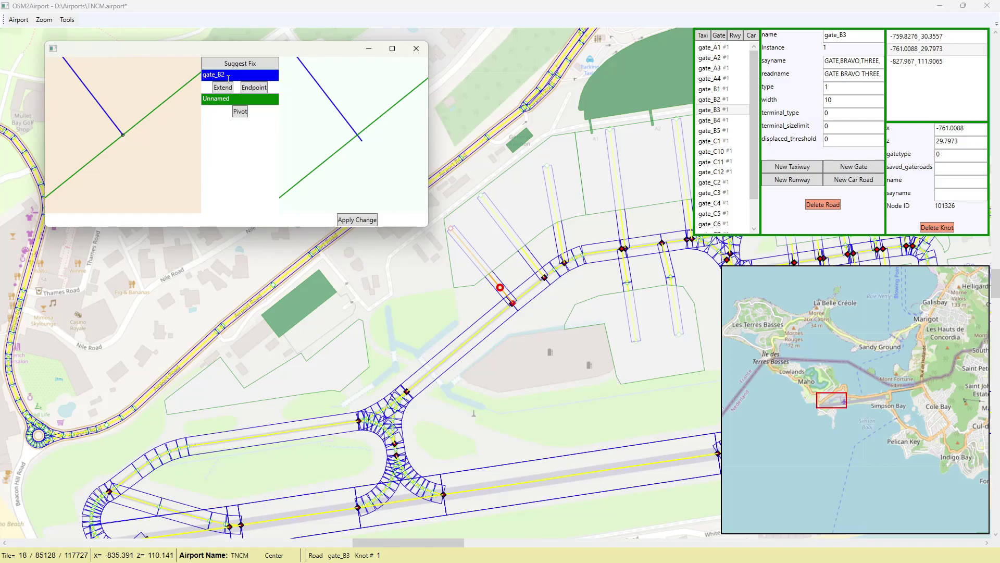
pyautogui.click(358, 219)
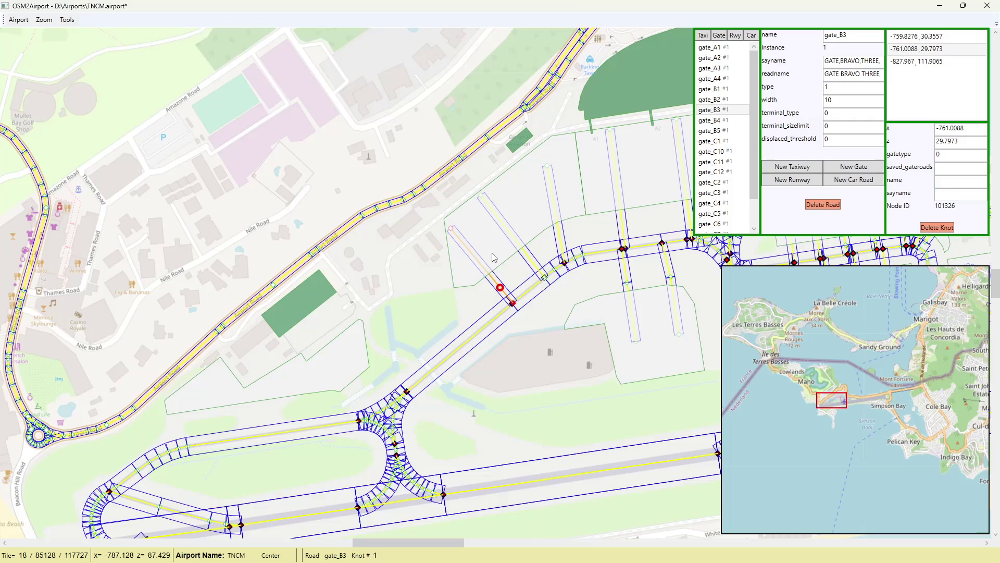
# Step: In the gate_B1 junction, rename the unnamed taxiway to APRON and choose Pivot for it
pyautogui.click(566, 262)
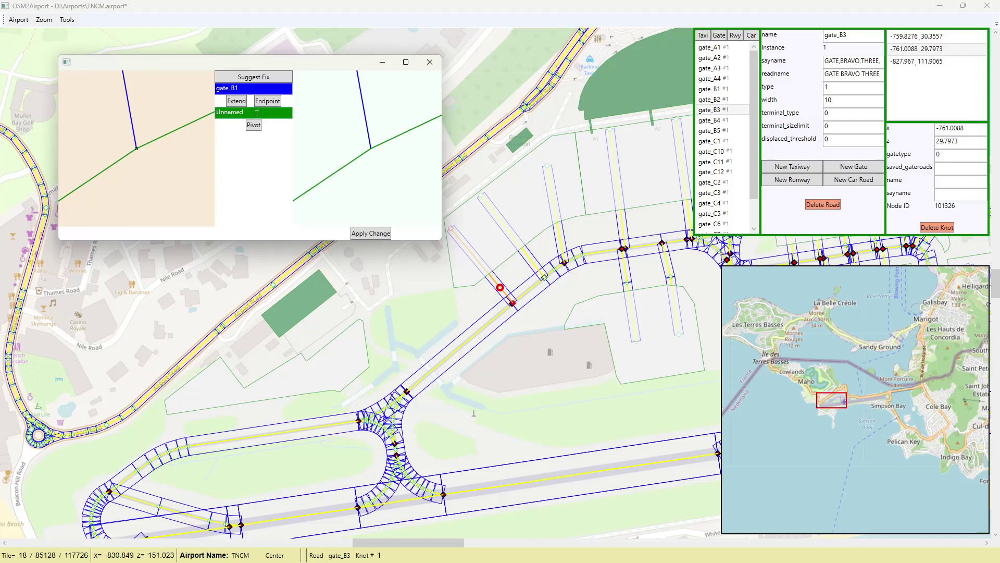
pyautogui.moveTo(257, 114); pyautogui.dragTo(218, 112)
pyautogui.write('APRON')
pyautogui.click(253, 125)
pyautogui.click(216, 116)
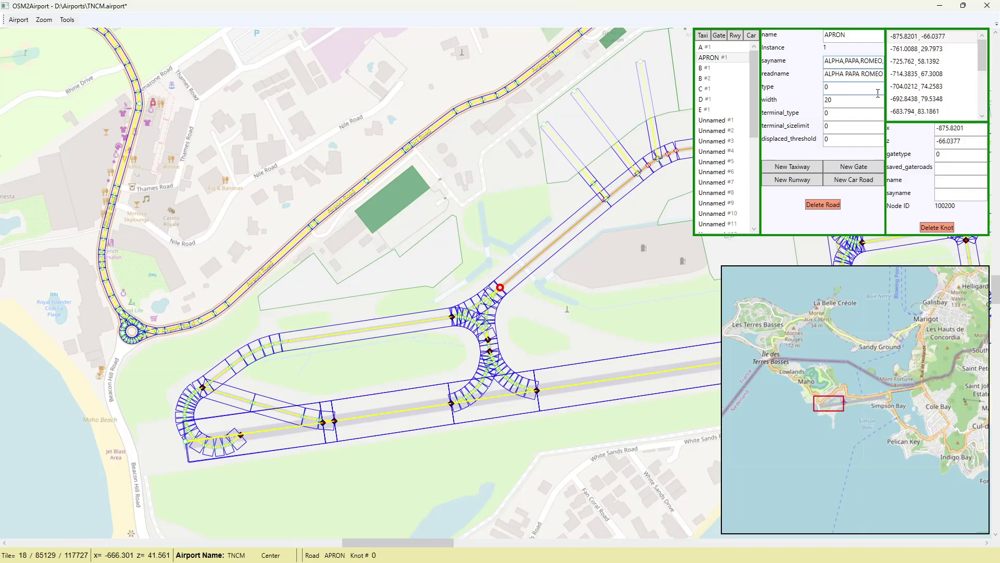
# Step: Set both the sayname and the readname of the APRON taxiway to APRON
pyautogui.press('shift')
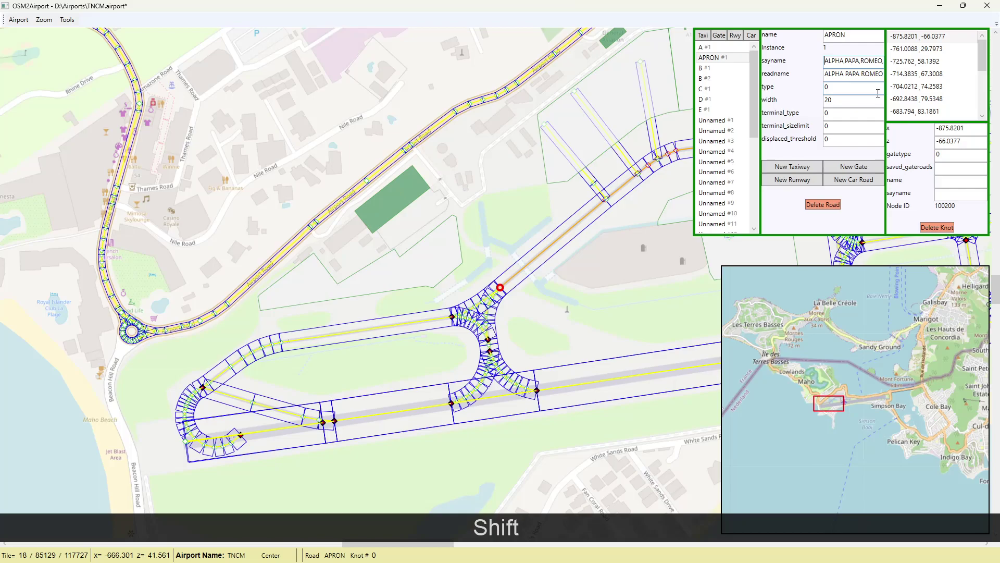
pyautogui.write('APRON')
pyautogui.press('Tab')
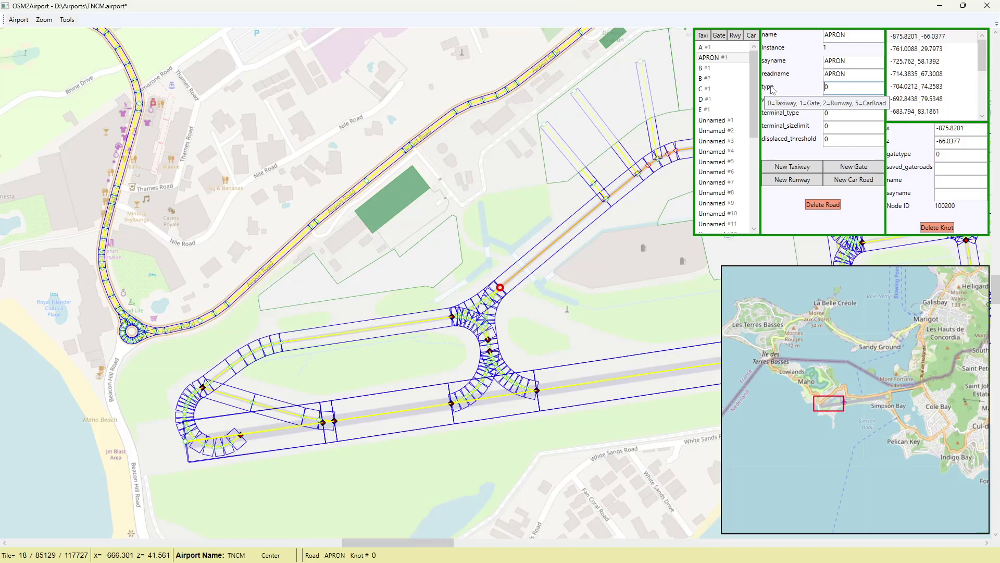
pyautogui.click(853, 102)
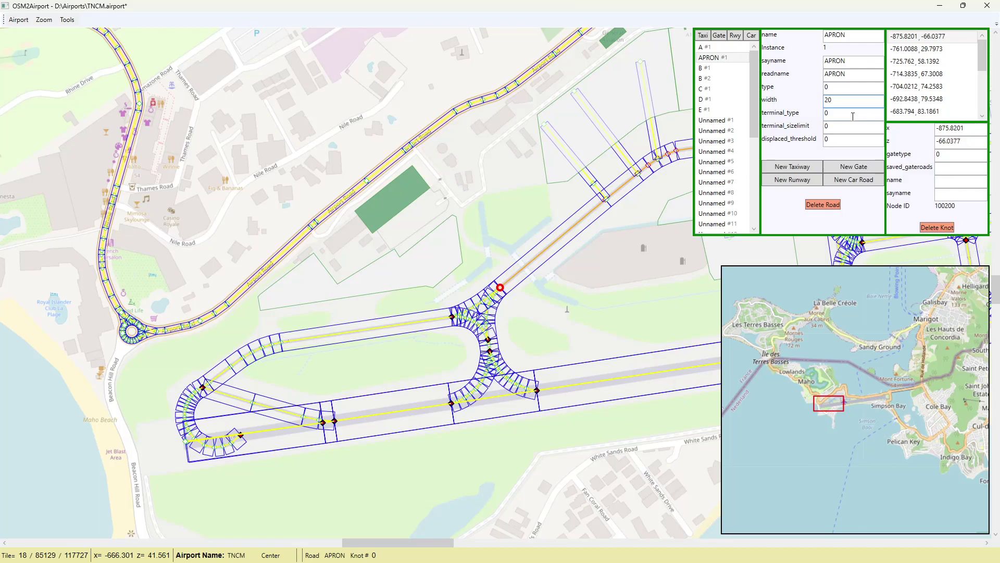
# Step: Set gate_A1's terminal type to 3 and its terminal size limit to 2
pyautogui.moveTo(779, 117)
pyautogui.press('BackSpace')
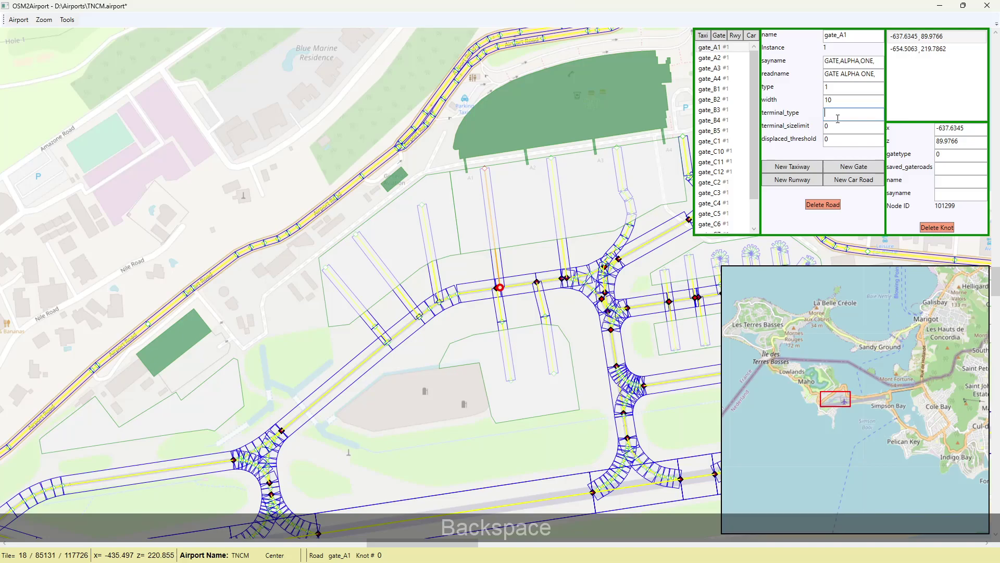
pyautogui.write('3')
pyautogui.press('Tab')
pyautogui.write('2')
pyautogui.press('Delete')
pyautogui.press('Tab')
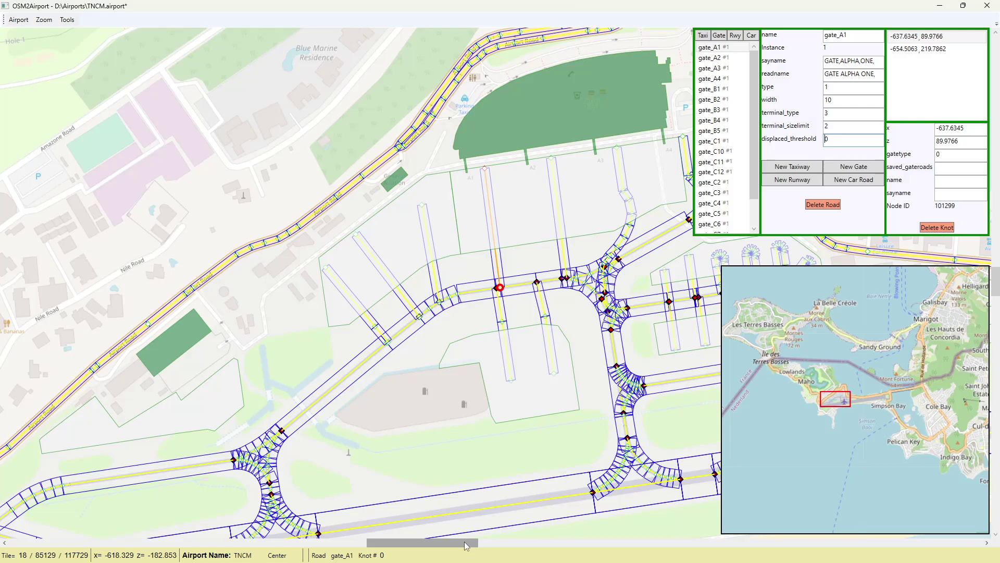
# Step: Open the junction of taxiway A and the unnamed connector west of the apron, and apply the junction change
pyautogui.hscroll(3, 464, 542)
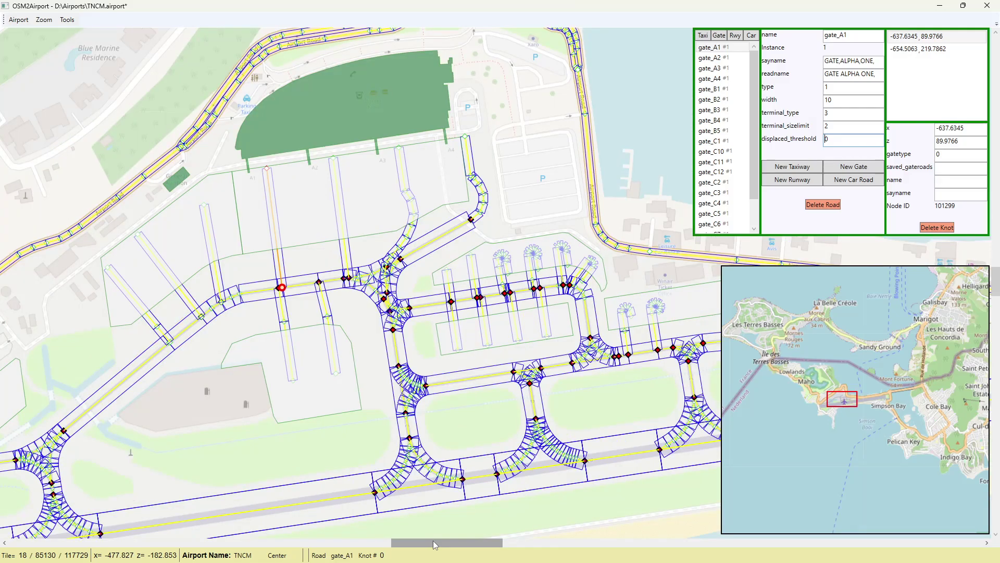
pyautogui.hscroll(-6, 433, 540)
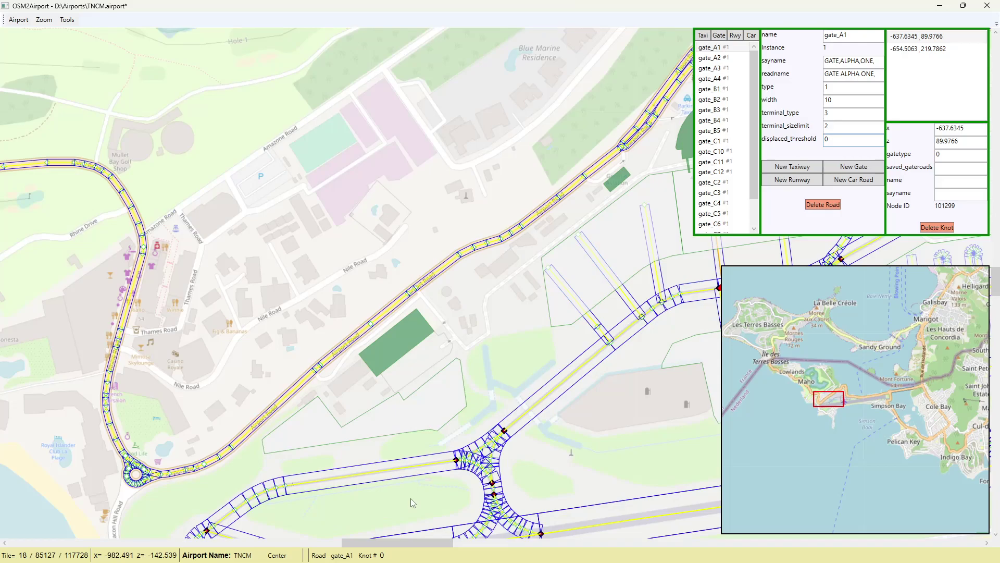
pyautogui.click(457, 460)
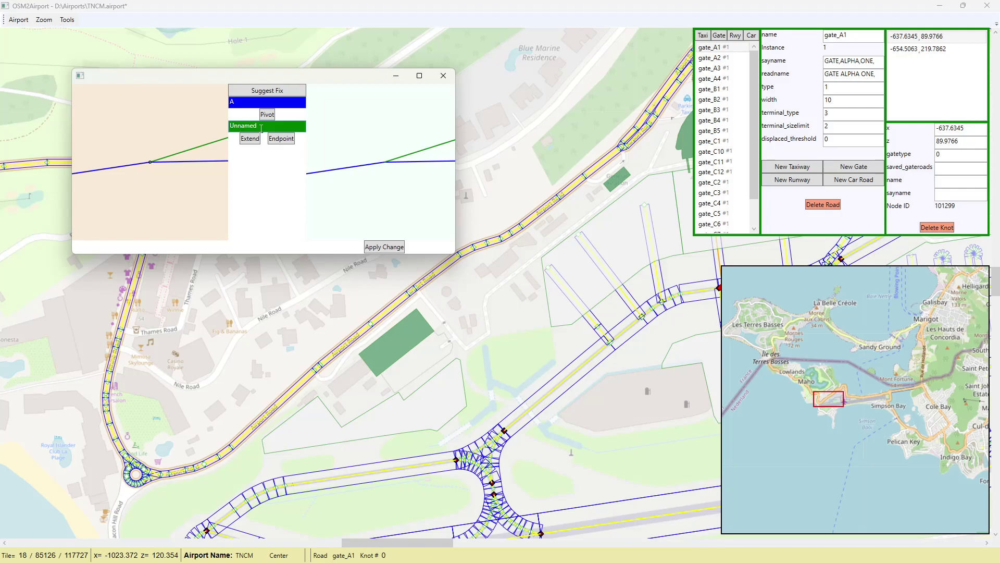
pyautogui.click(384, 246)
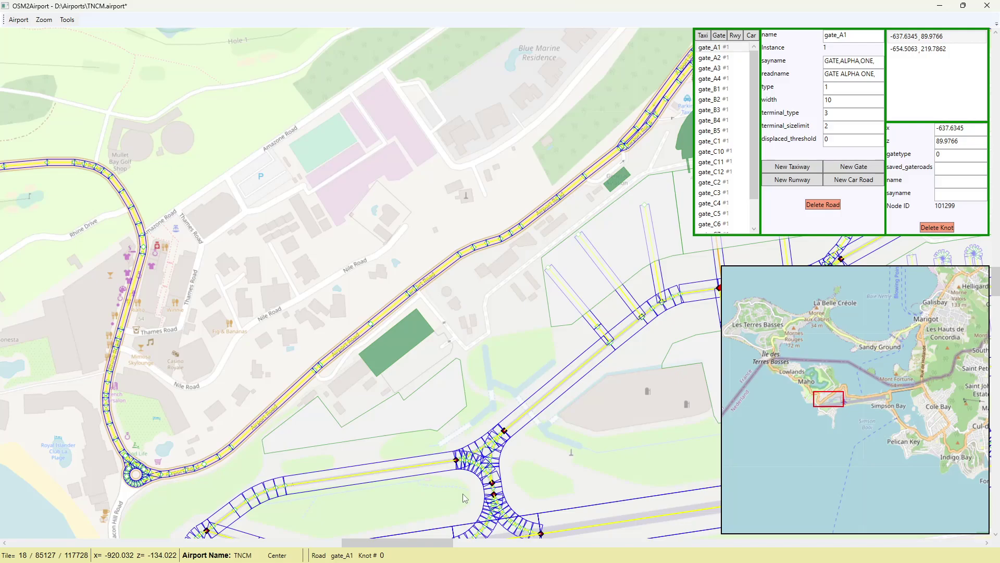
# Step: Select the unnamed connector between taxiway A and the apron, name it APRON, and review the list of taxiways
pyautogui.press('shift')
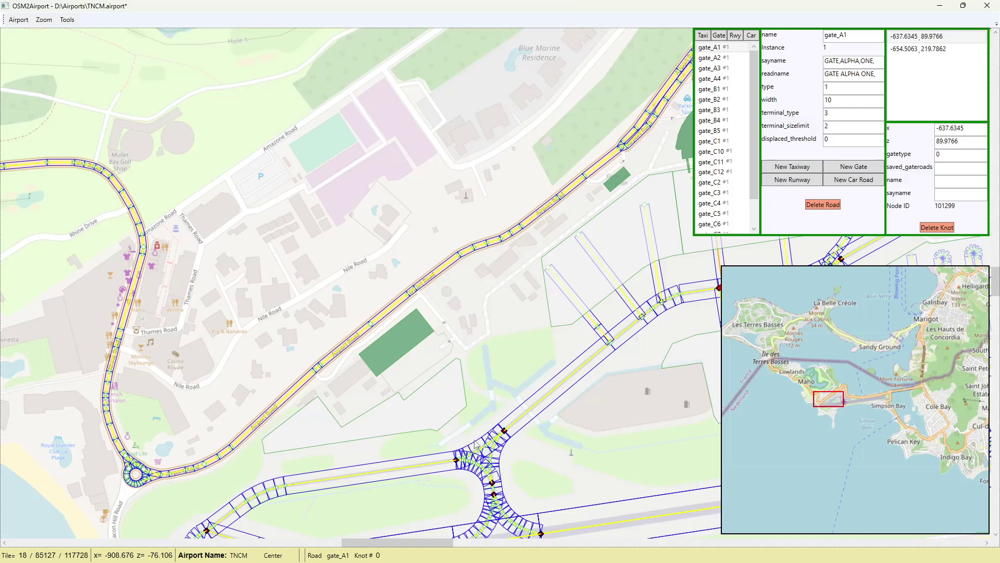
pyautogui.moveTo(457, 467); pyautogui.dragTo(501, 296)
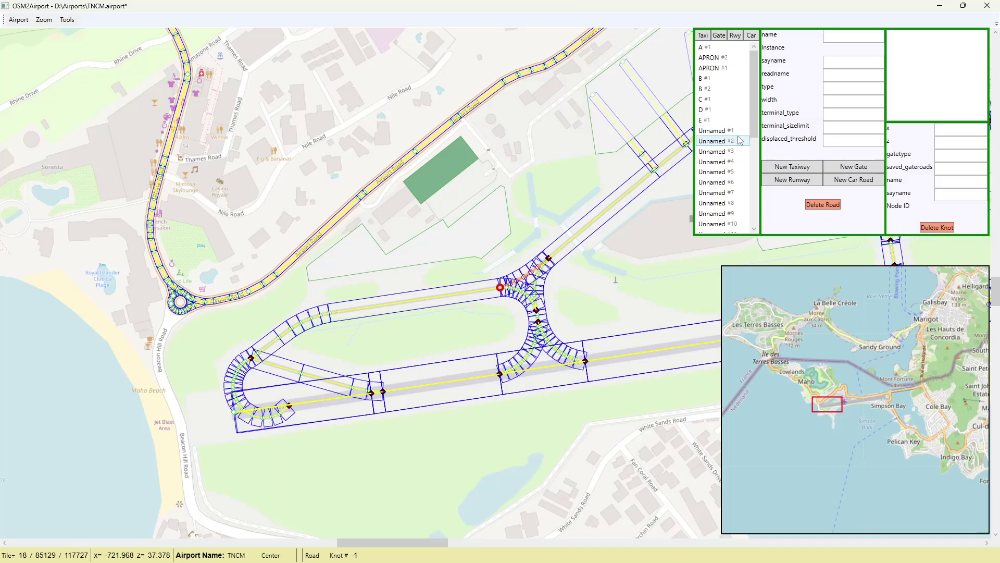
pyautogui.scroll(-3, 729, 183)
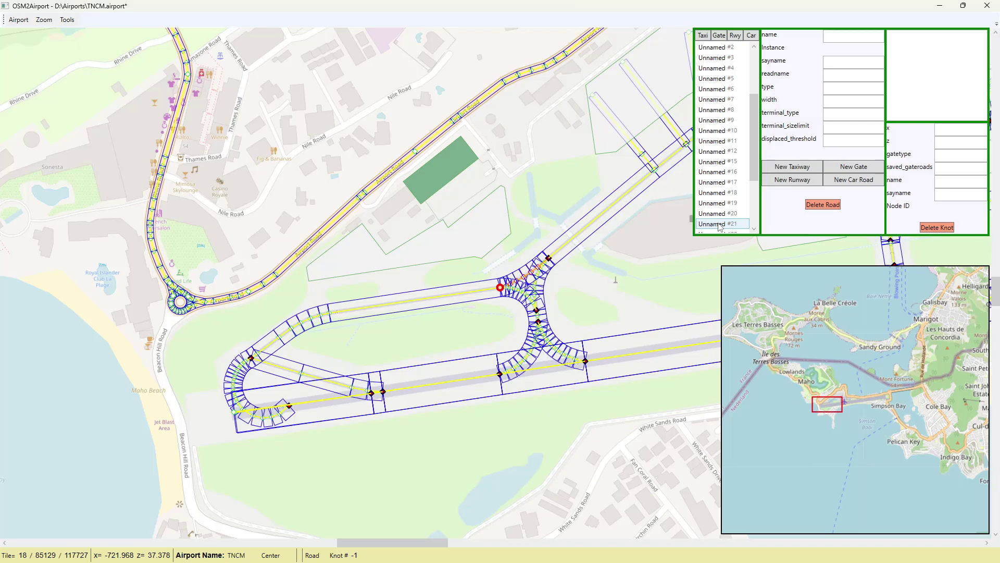
pyautogui.scroll(3, 716, 177)
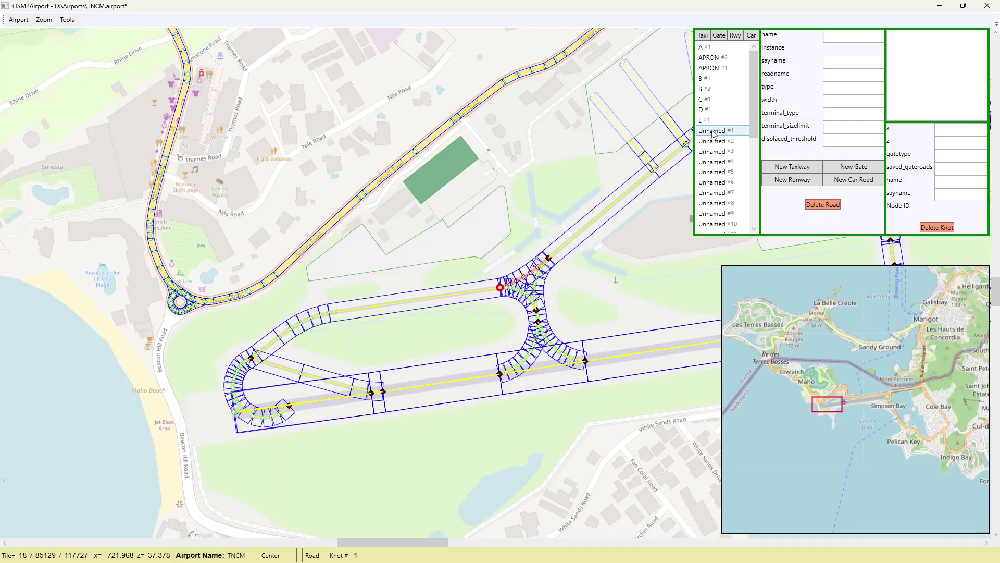
pyautogui.click(702, 35)
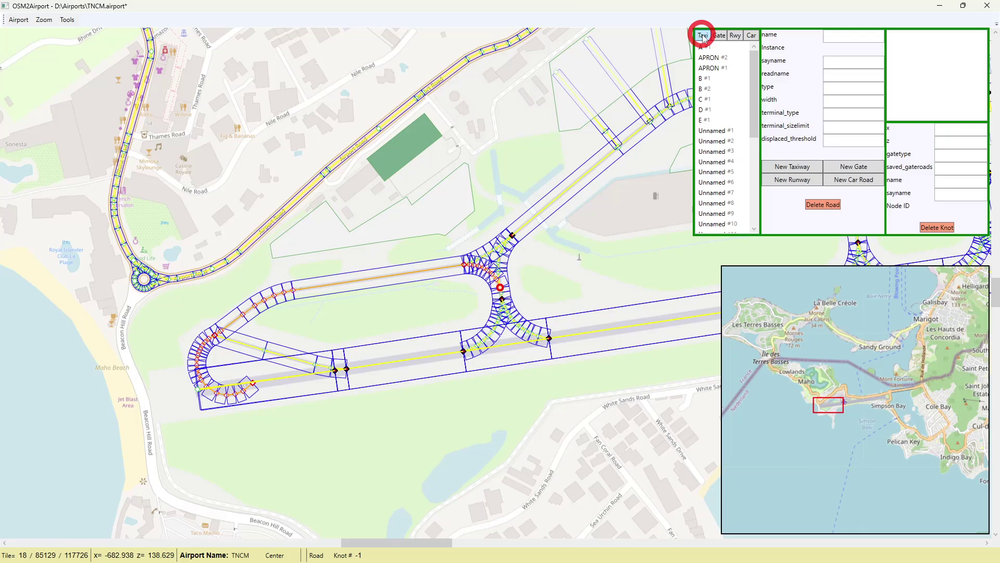
# Step: Name the diagonal connector from taxiway A to the runway A-->10, and select gate_A3 among the gates
pyautogui.press('Tab')
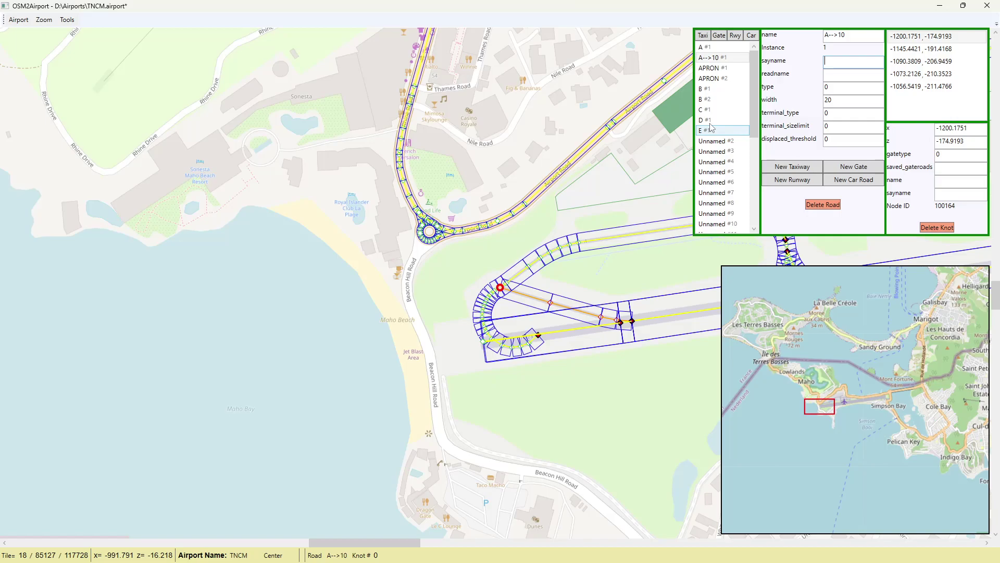
pyautogui.click(719, 35)
pyautogui.click(712, 68)
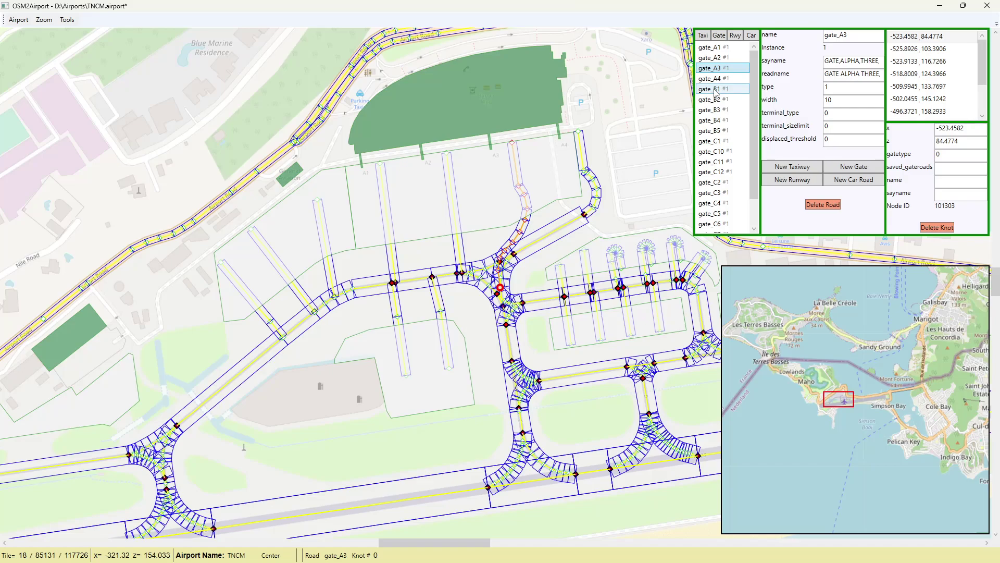
pyautogui.scroll(-1, 717, 95)
# Step: Save the airport file under its existing name
pyautogui.hotkey('alt', 'Tab')
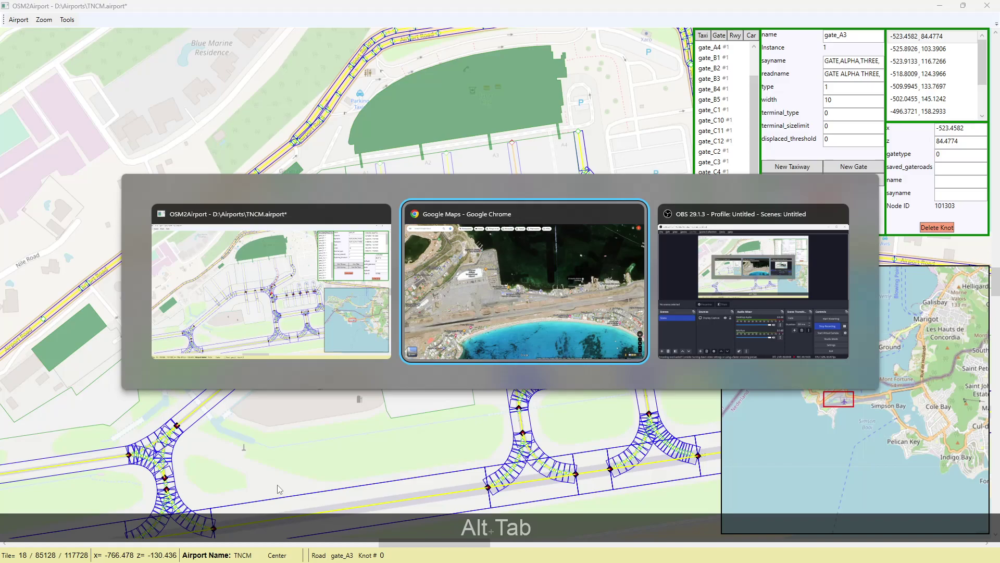
pyautogui.press('Escape')
pyautogui.click(18, 20)
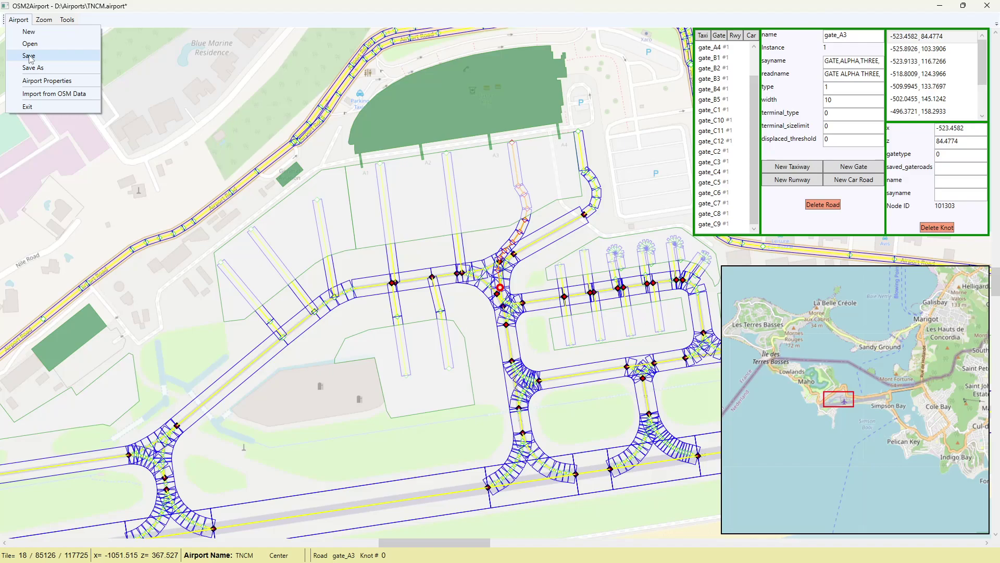
pyautogui.click(29, 56)
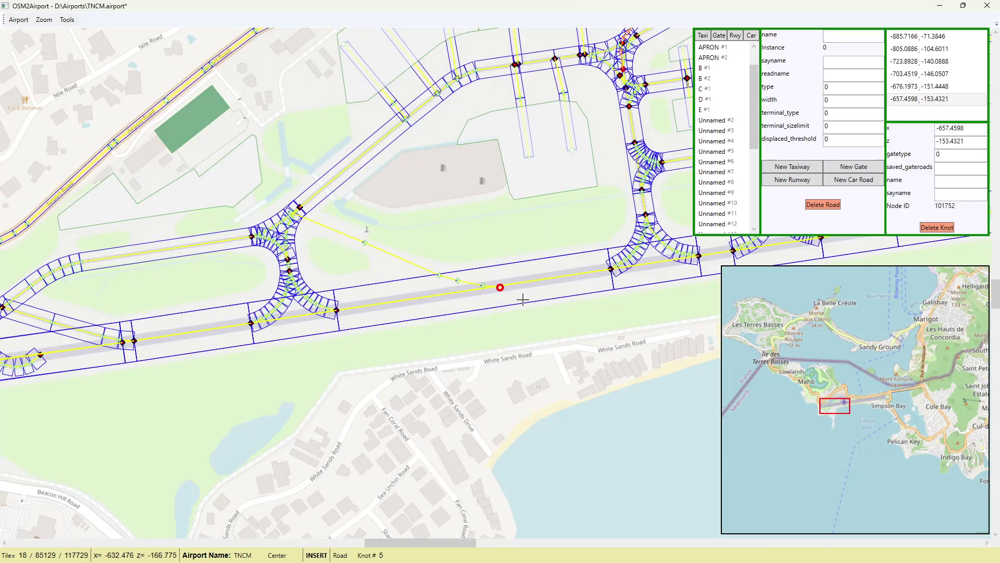
# Step: Examine the knots of the newly drawn taxiway and of taxiways B and A around their shared junction
pyautogui.click(917, 61)
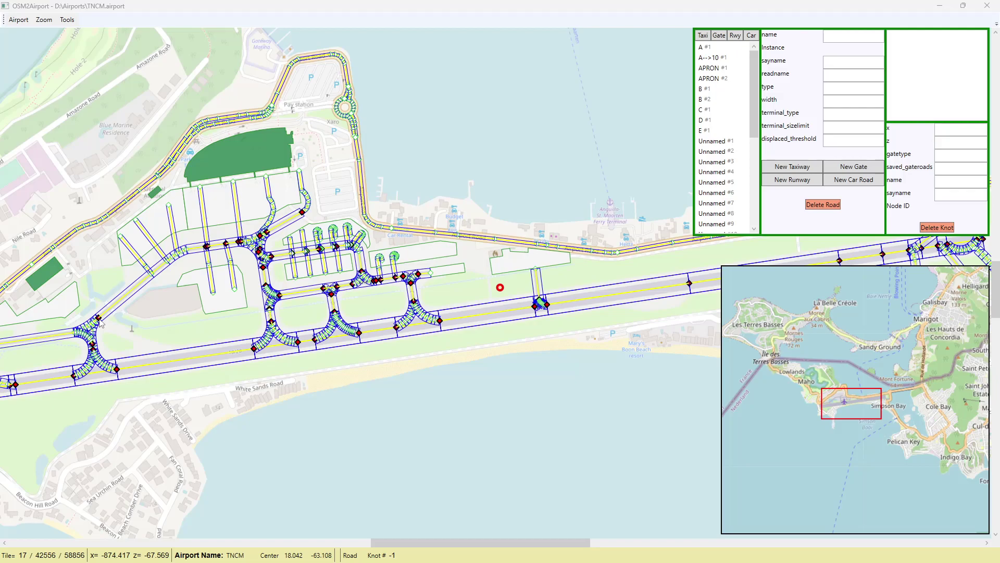
pyautogui.moveTo(101, 323); pyautogui.dragTo(250, 345)
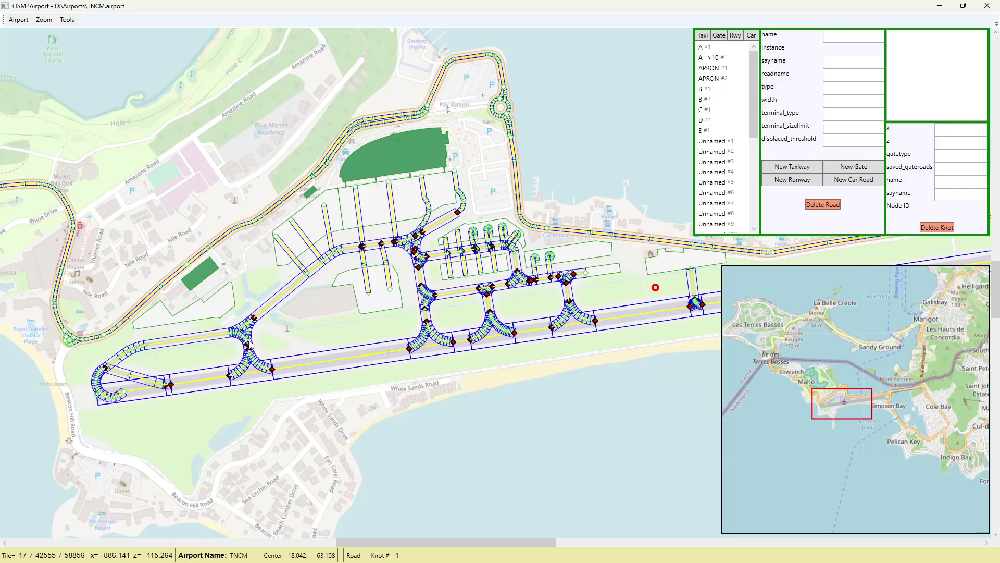
pyautogui.moveTo(249, 347); pyautogui.dragTo(455, 318)
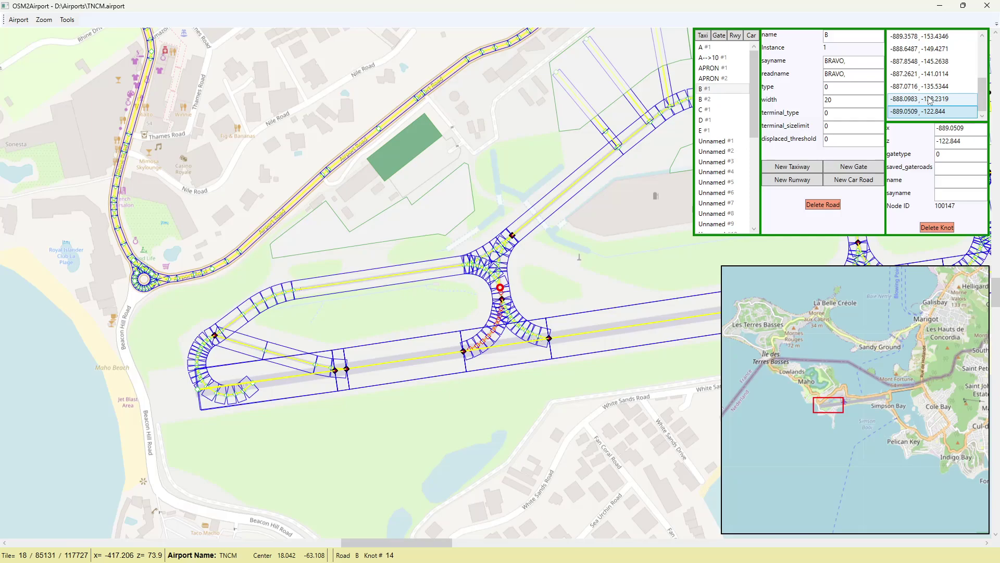
pyautogui.click(933, 73)
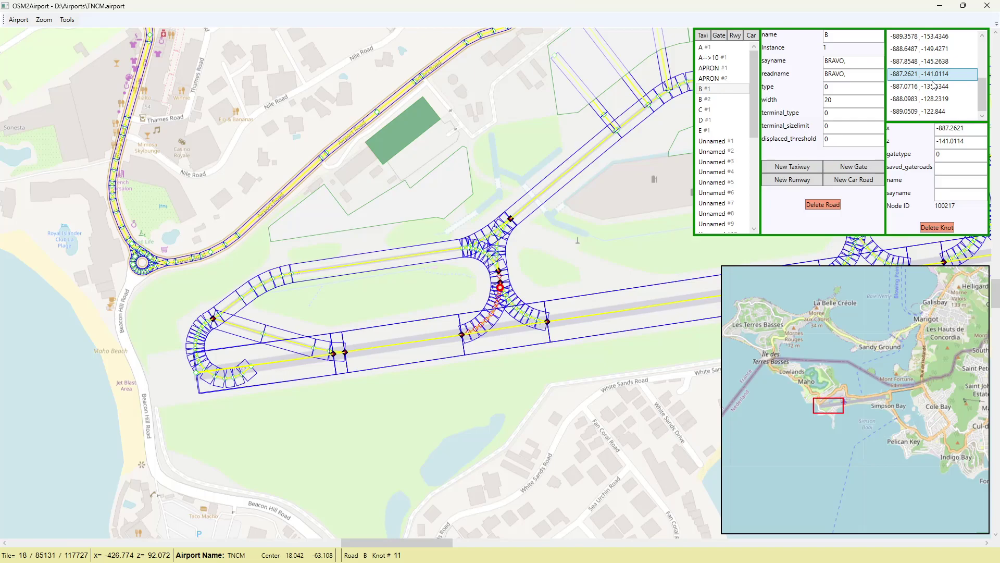
pyautogui.click(926, 111)
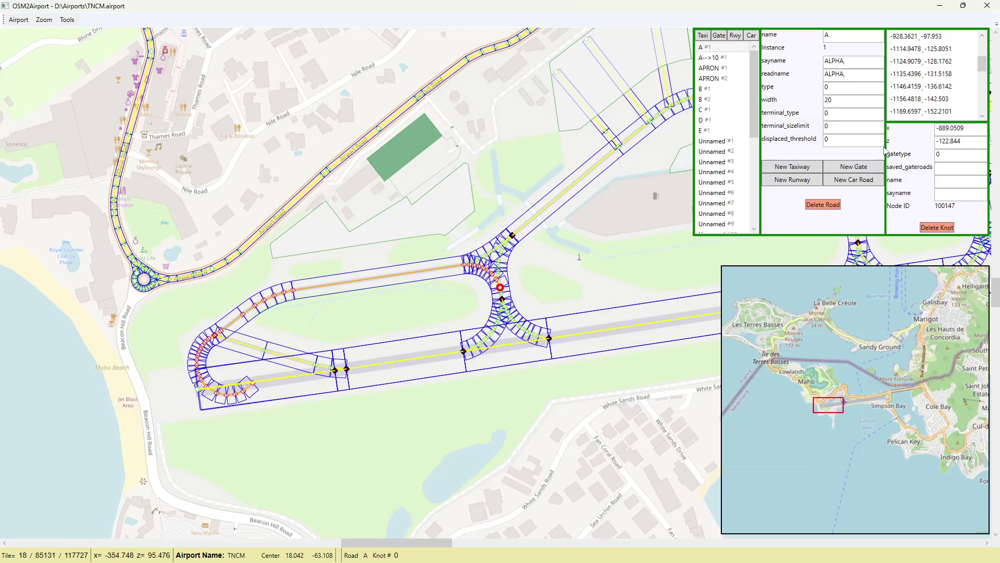
pyautogui.press('Down')
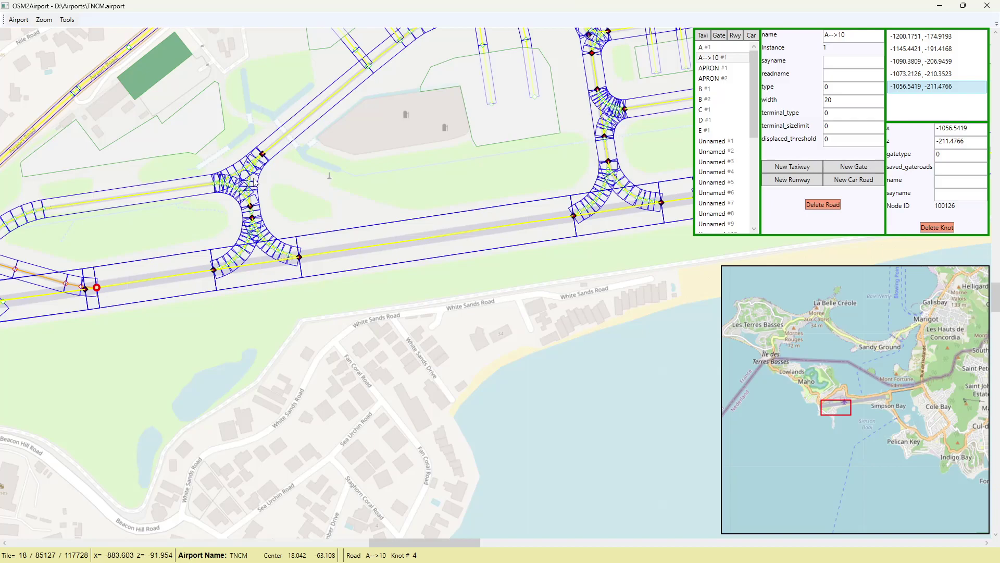
# Step: Set the second knot of taxiway A-->10 to gatetype 2 (forward hold short) and its saved_gateroads to 10/28
pyautogui.moveTo(904, 160)
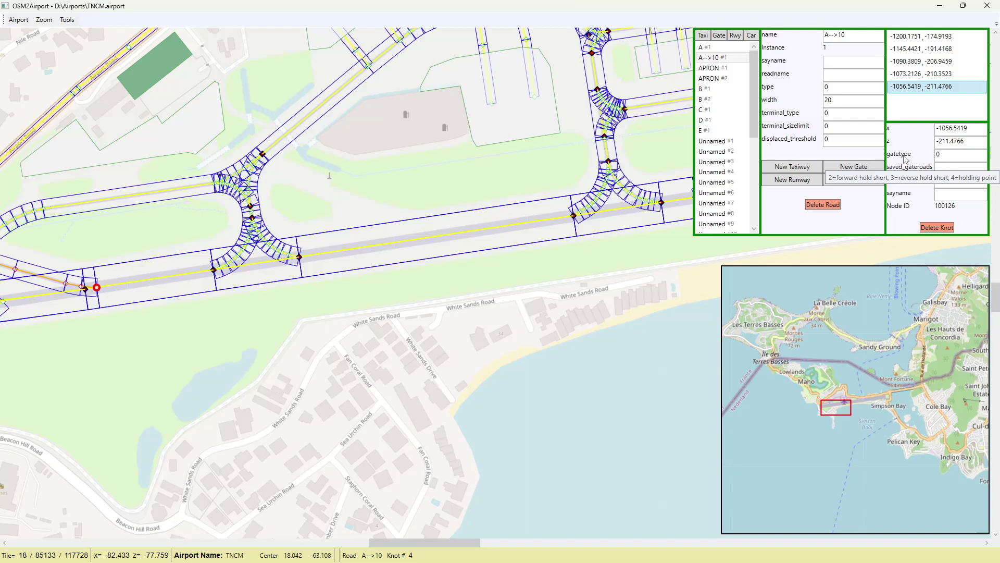
pyautogui.moveTo(407, 541); pyautogui.dragTo(405, 540)
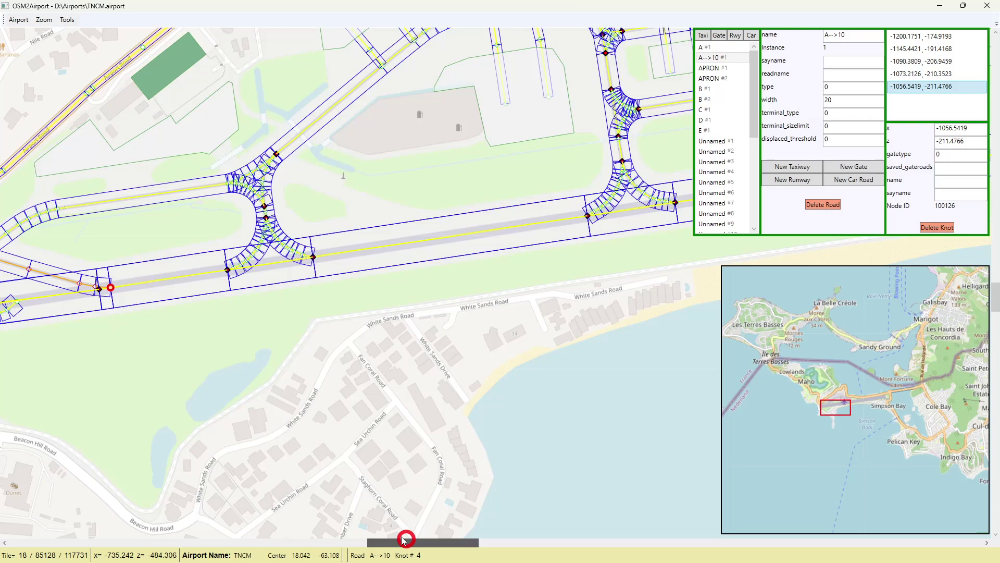
pyautogui.write('2')
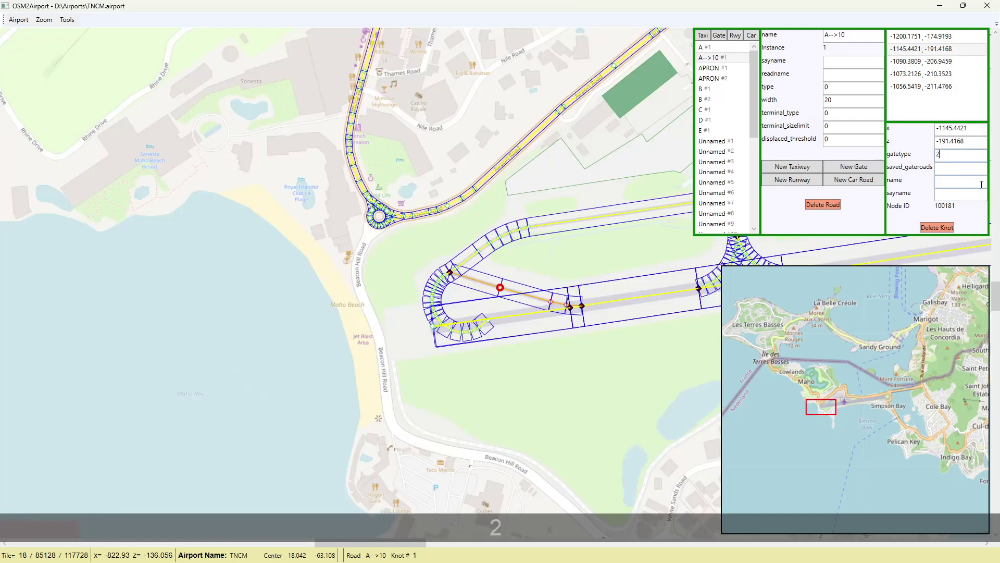
pyautogui.press('Tab')
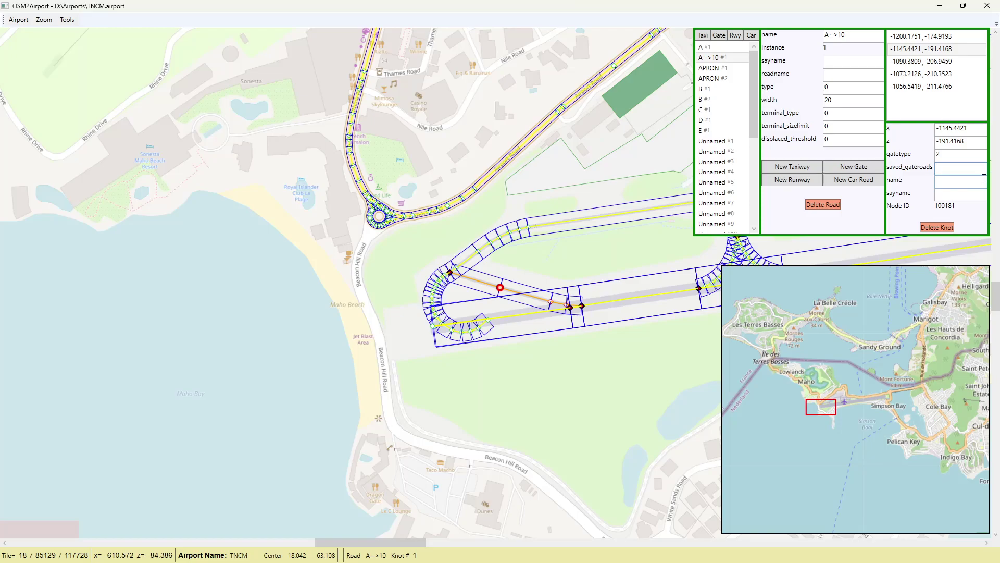
pyautogui.write('10/28')
pyautogui.press('Tab')
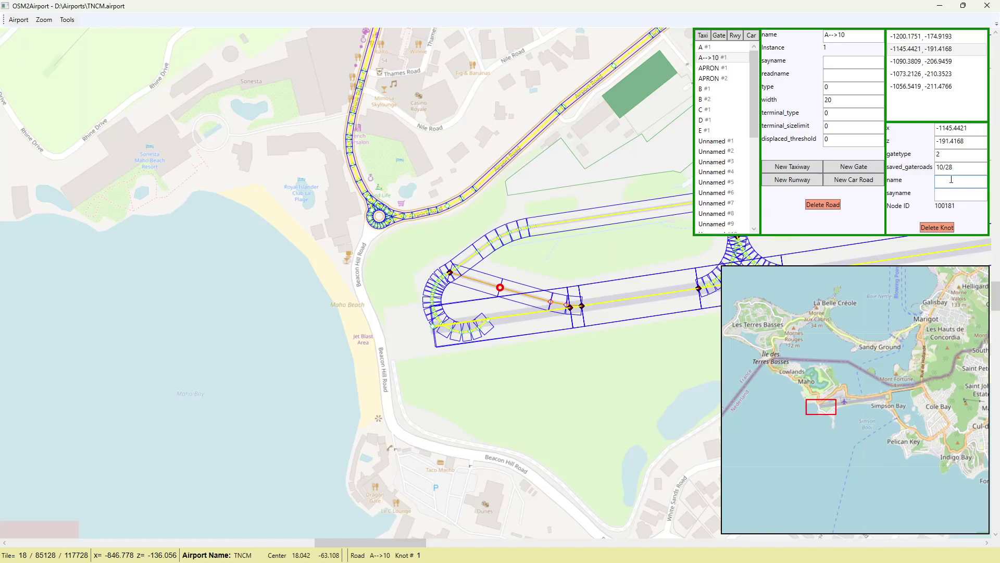
pyautogui.click(940, 154)
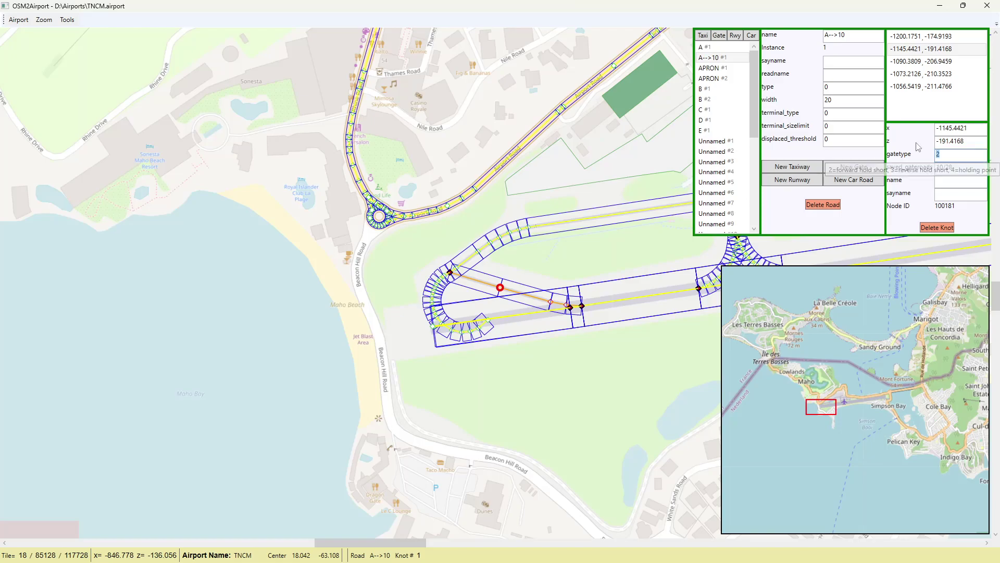